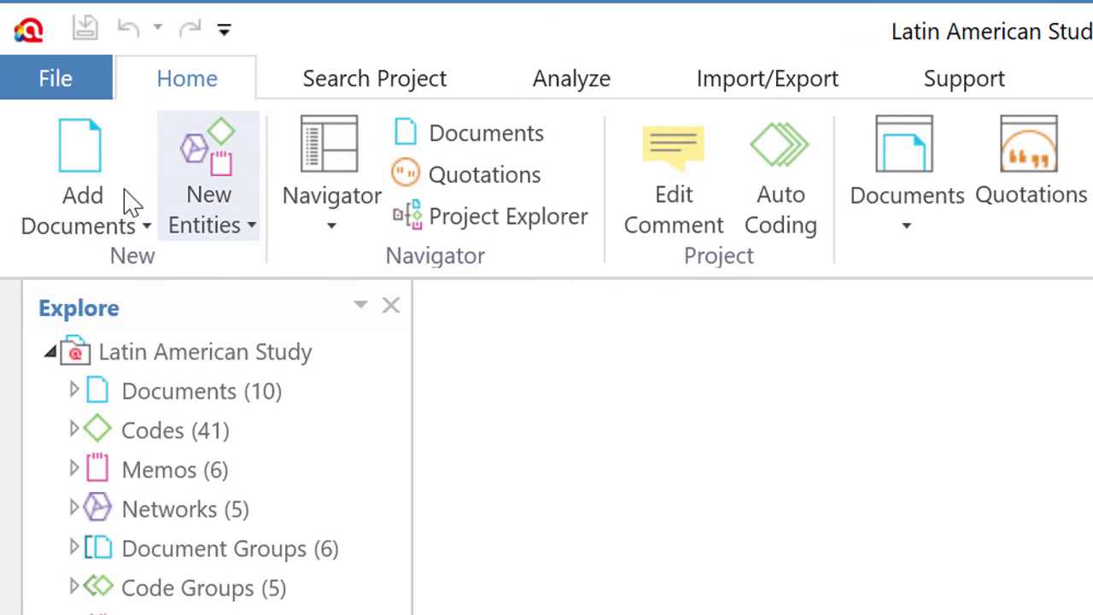
Browse the Search Project, Analyze, Import/Export and Support ribbon tabs in turn
{"action": "left_click", "coordinate": [413, 92]}
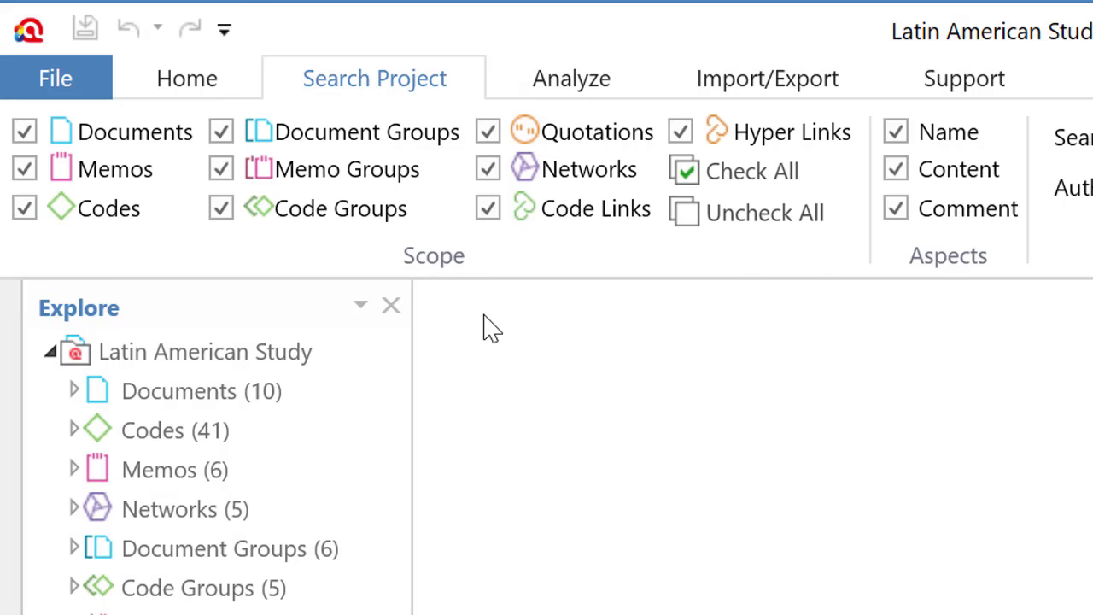
{"action": "left_click", "coordinate": [603, 89]}
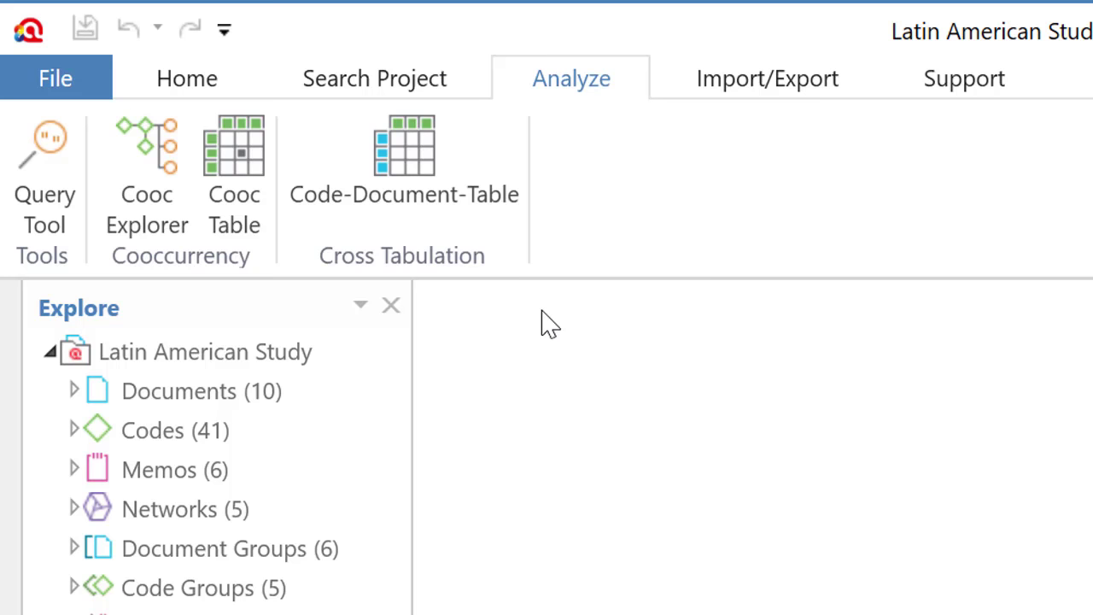
{"action": "left_click", "coordinate": [768, 79]}
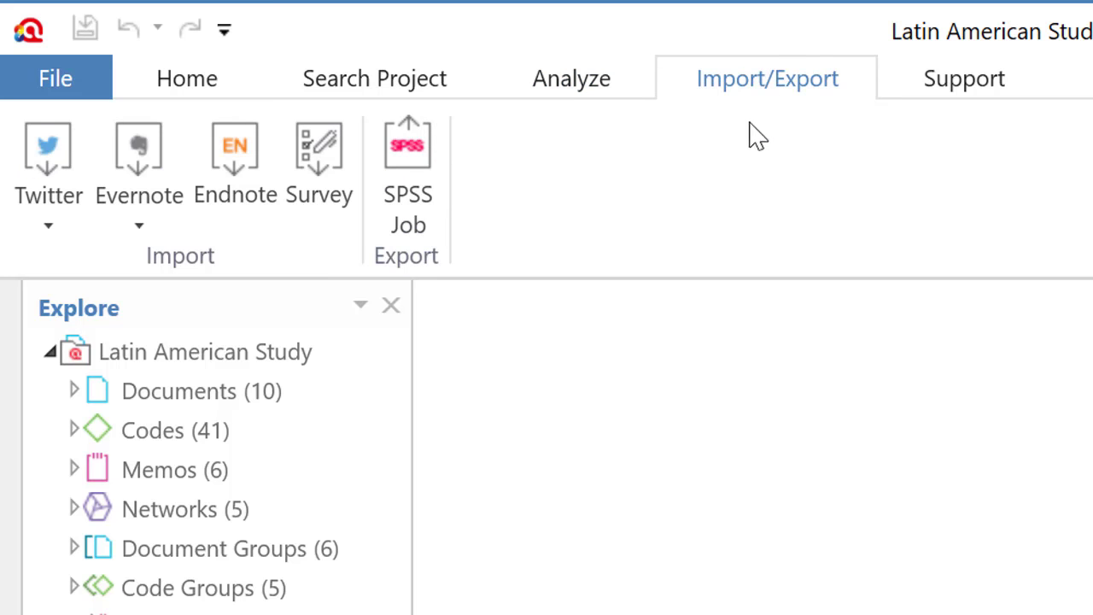
{"action": "left_click", "coordinate": [980, 81]}
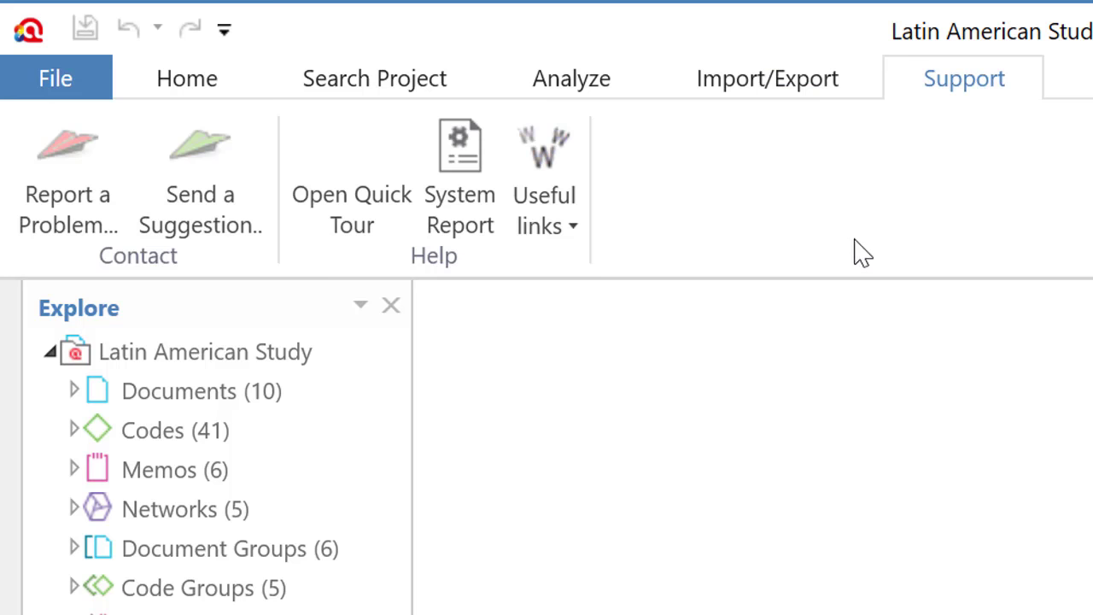
View the license and About information in the File backstage, then return to the project window
{"action": "left_click", "coordinate": [49, 72]}
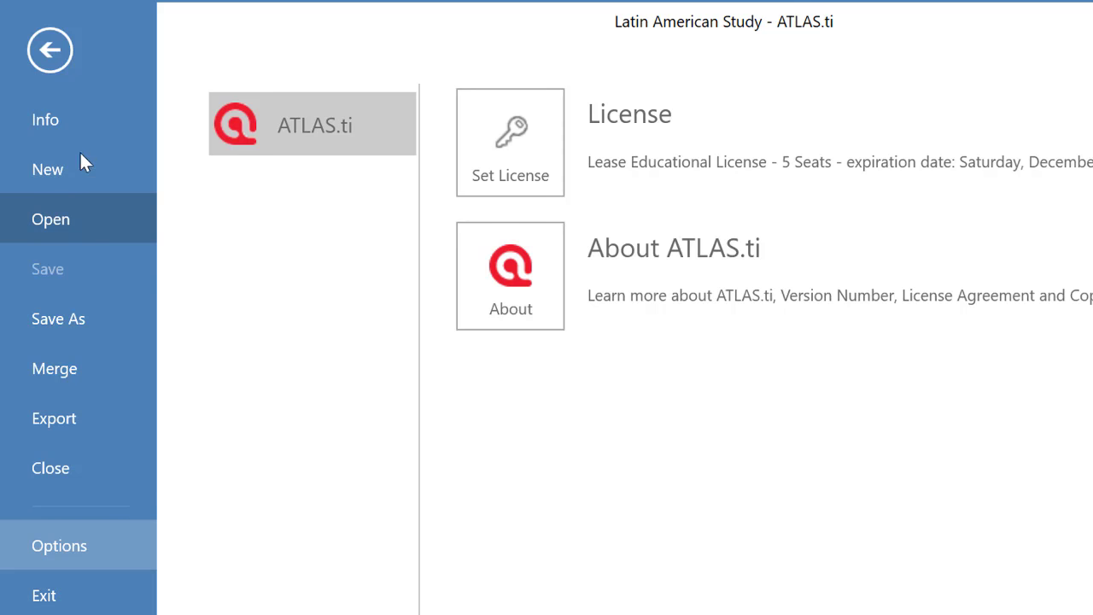
{"action": "left_click", "coordinate": [49, 47]}
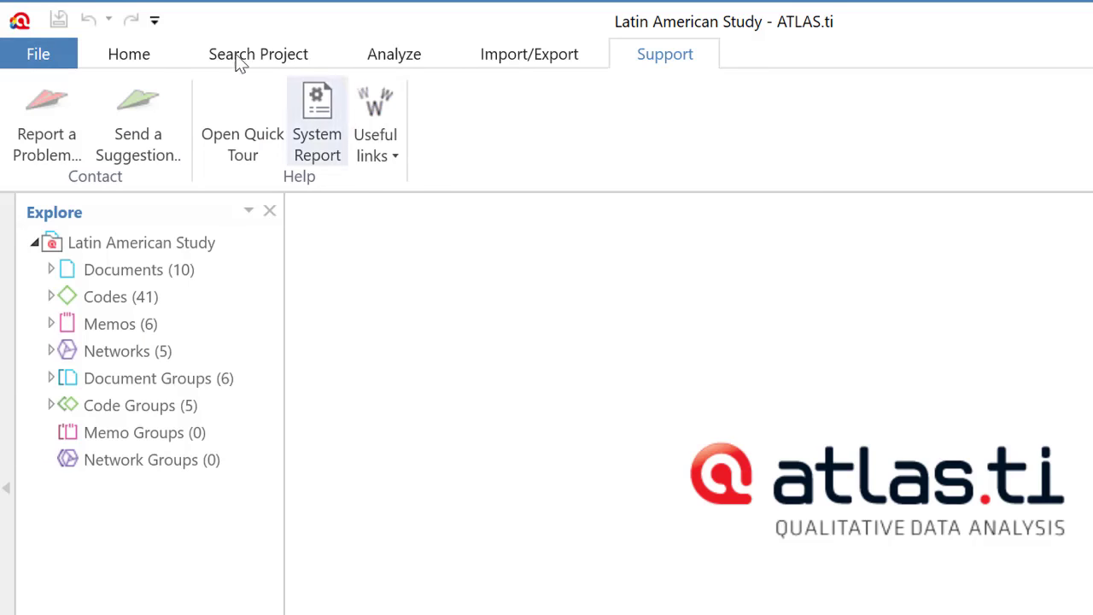
On the Home tab, preview the Add Documents options and the New Entities list of codes, memos and networks
{"action": "left_click", "coordinate": [137, 57]}
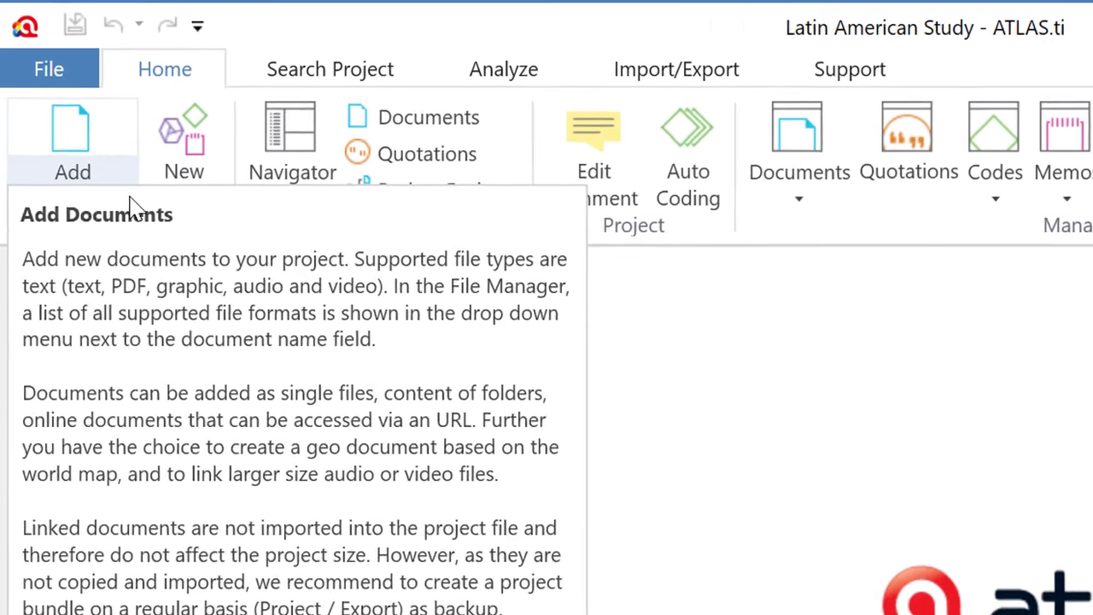
{"action": "left_click", "coordinate": [130, 197]}
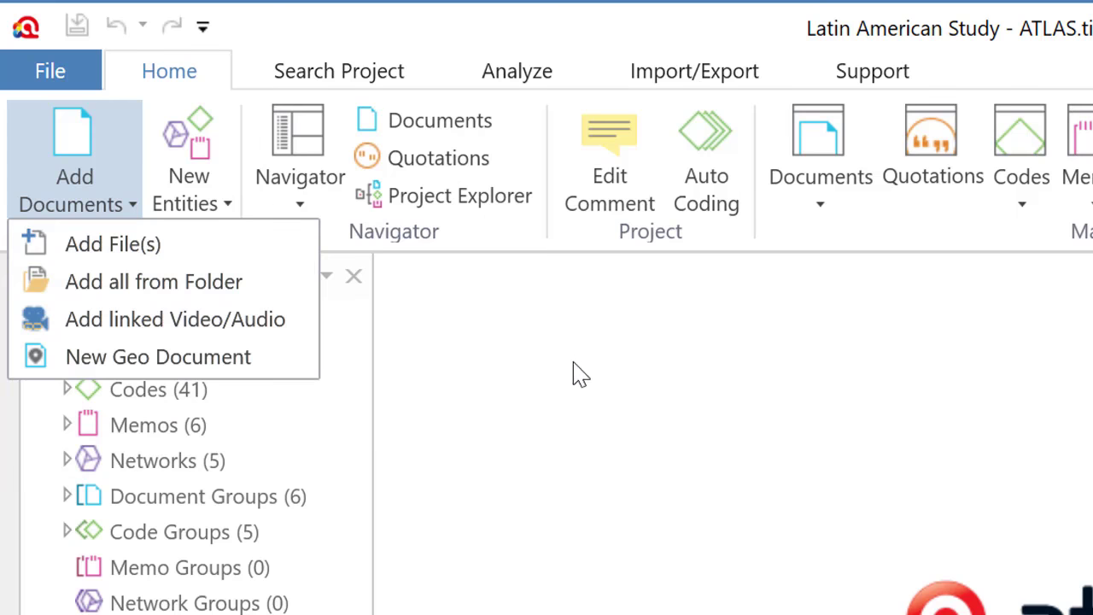
{"action": "left_click", "coordinate": [654, 445]}
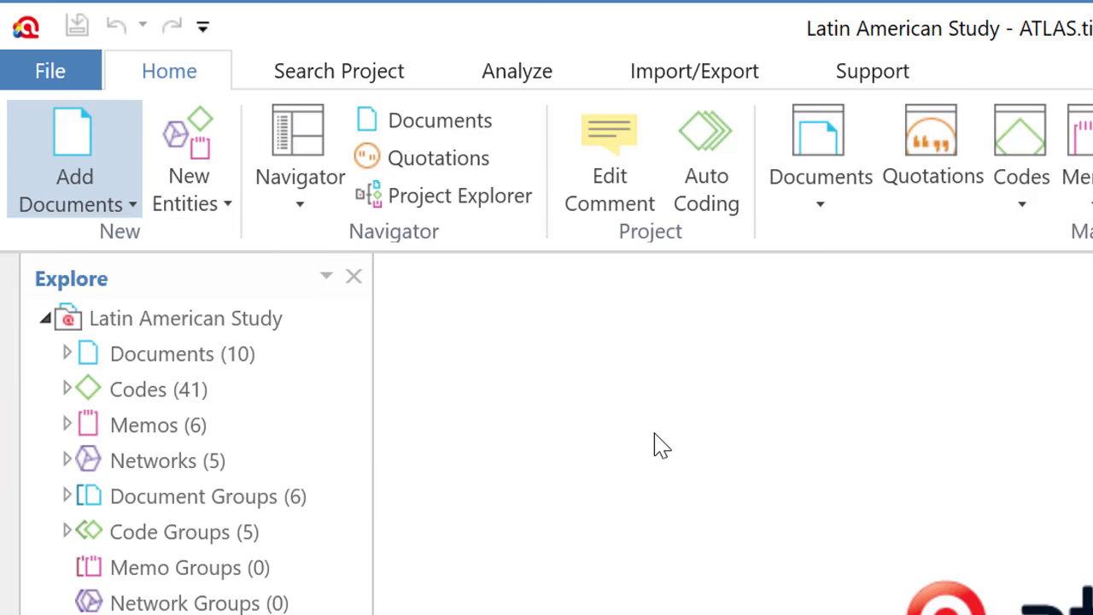
{"action": "left_click", "coordinate": [228, 195]}
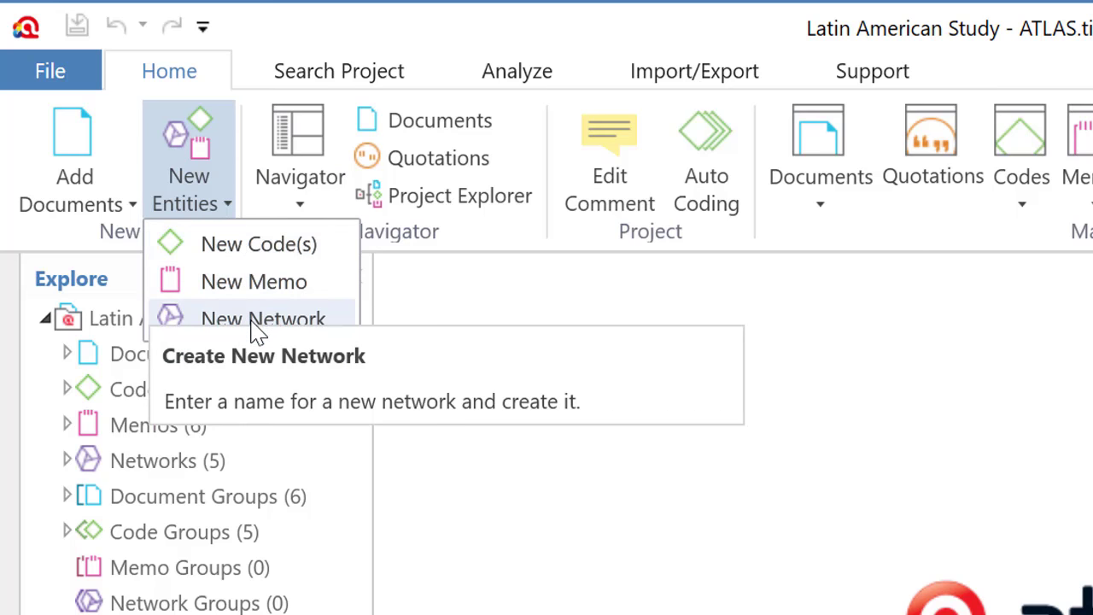
{"action": "left_click", "coordinate": [655, 422]}
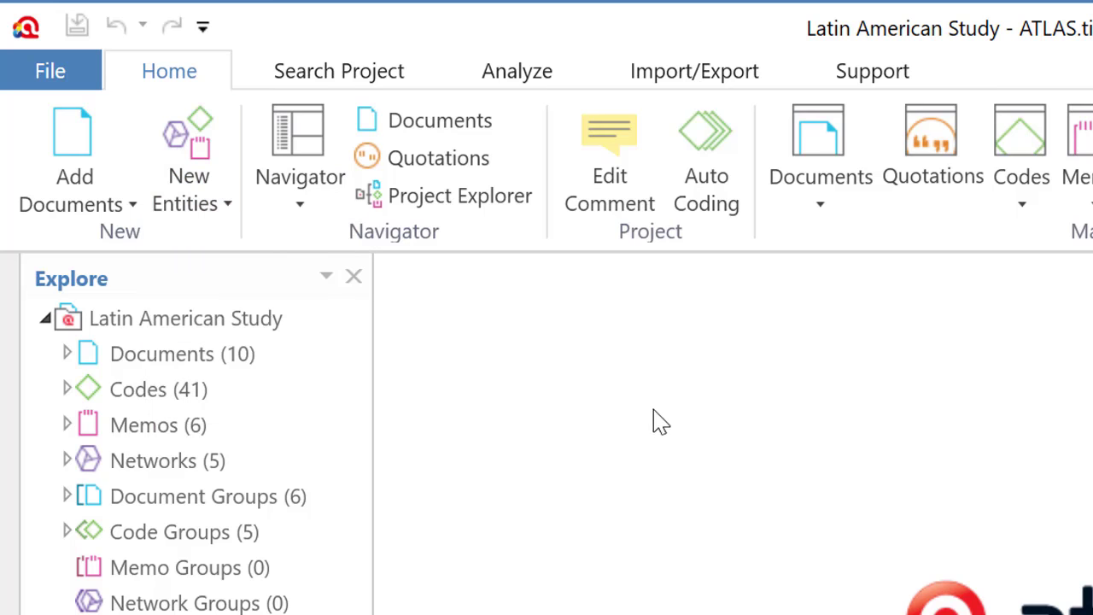
Dock the Documents, Codes and Memos browsers in the side panel via the Navigator list
{"action": "left_click", "coordinate": [305, 208]}
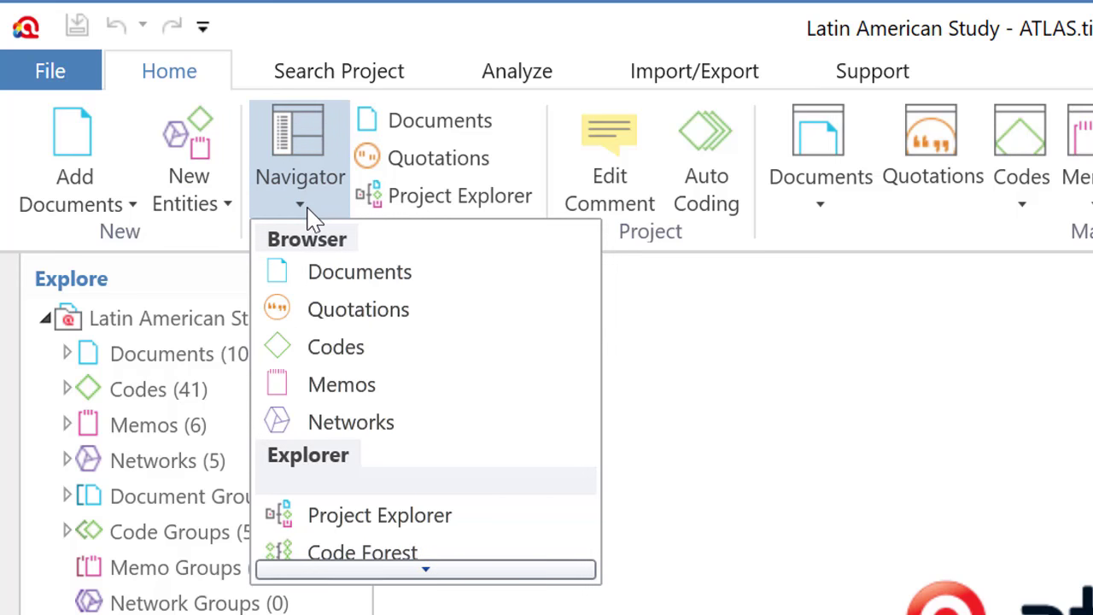
{"action": "left_click", "coordinate": [290, 597]}
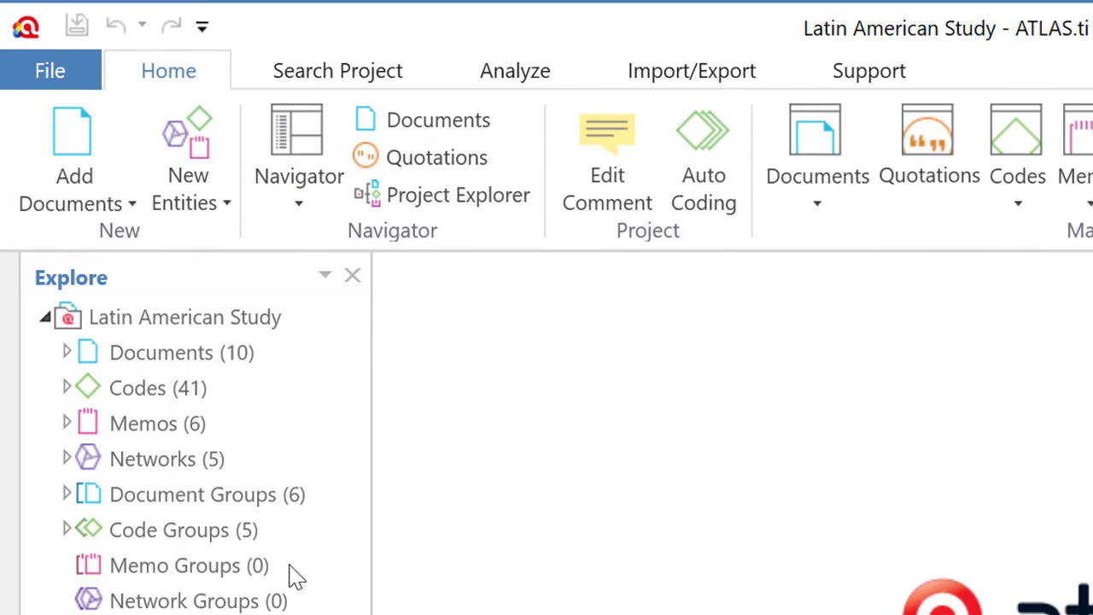
{"action": "left_click", "coordinate": [243, 567]}
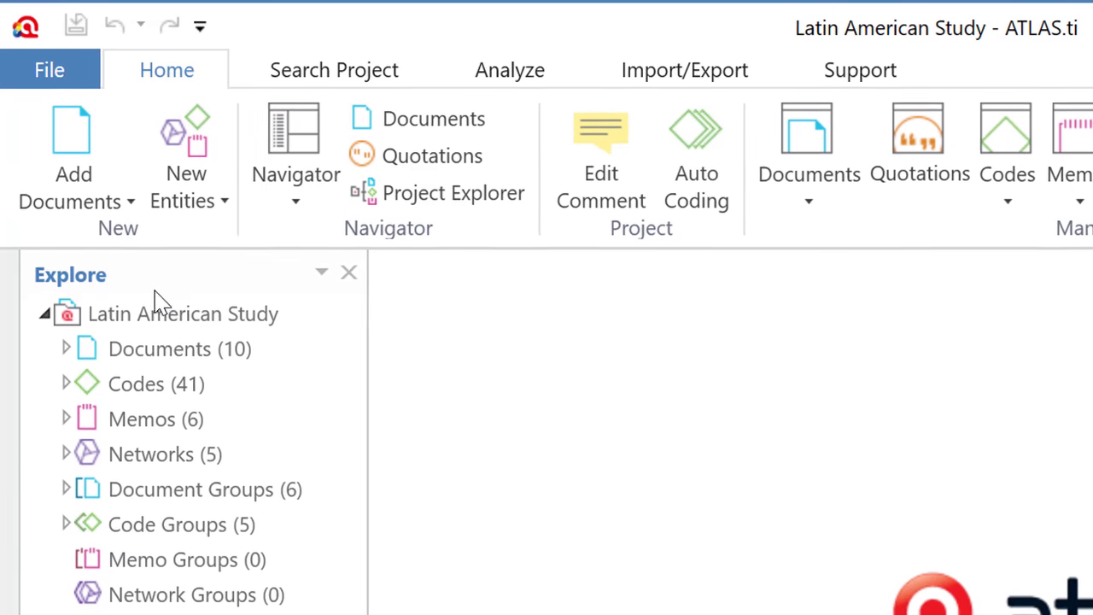
{"action": "left_click", "coordinate": [297, 207]}
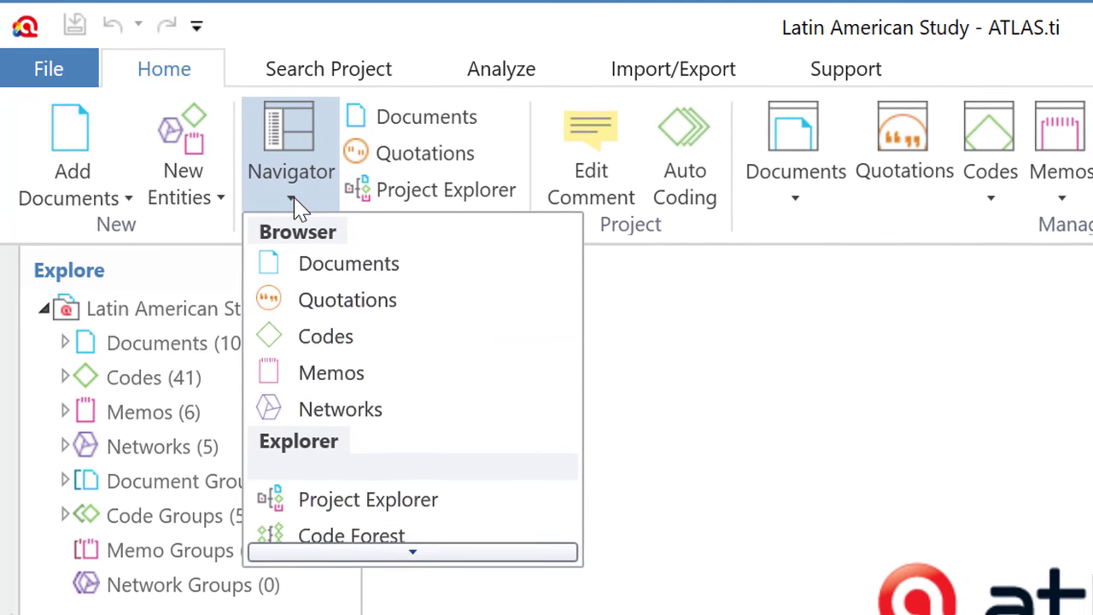
{"action": "left_click", "coordinate": [309, 263]}
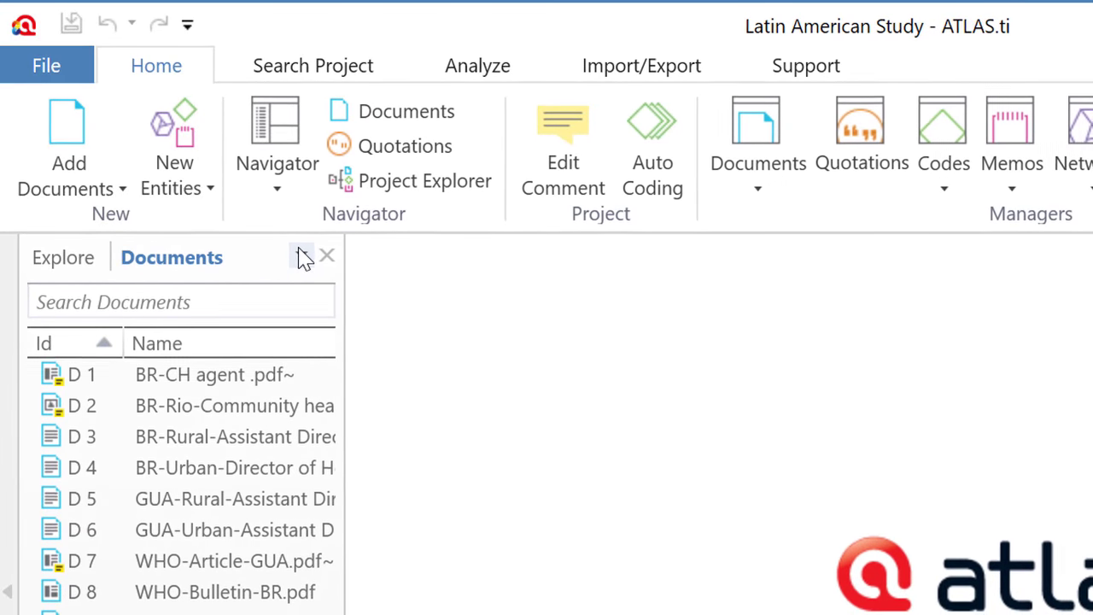
{"action": "left_click", "coordinate": [285, 188]}
{"action": "left_click", "coordinate": [318, 311]}
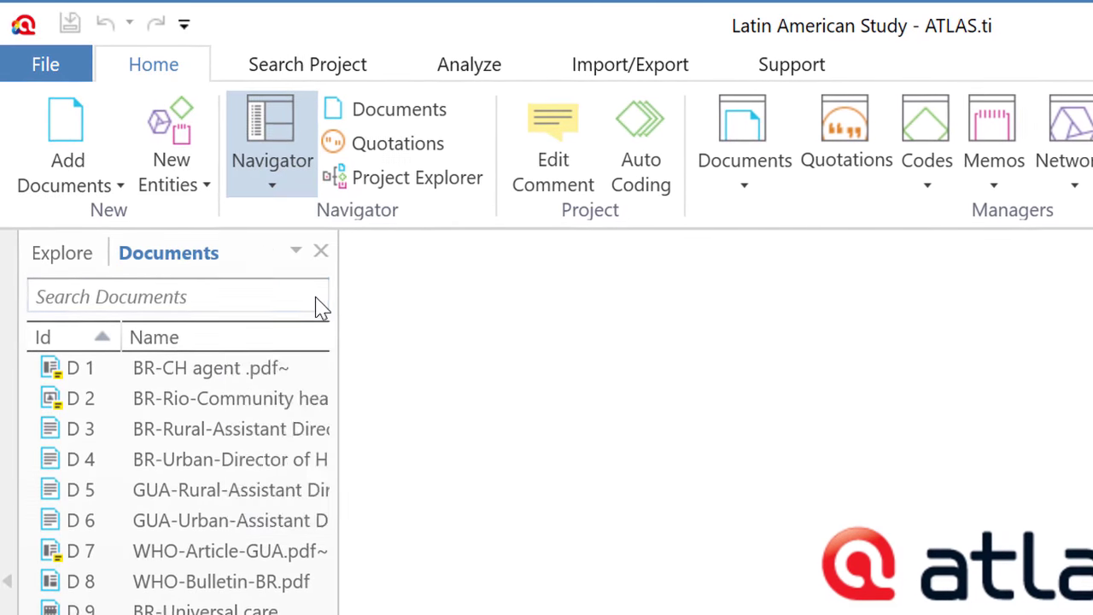
{"action": "left_click", "coordinate": [282, 189]}
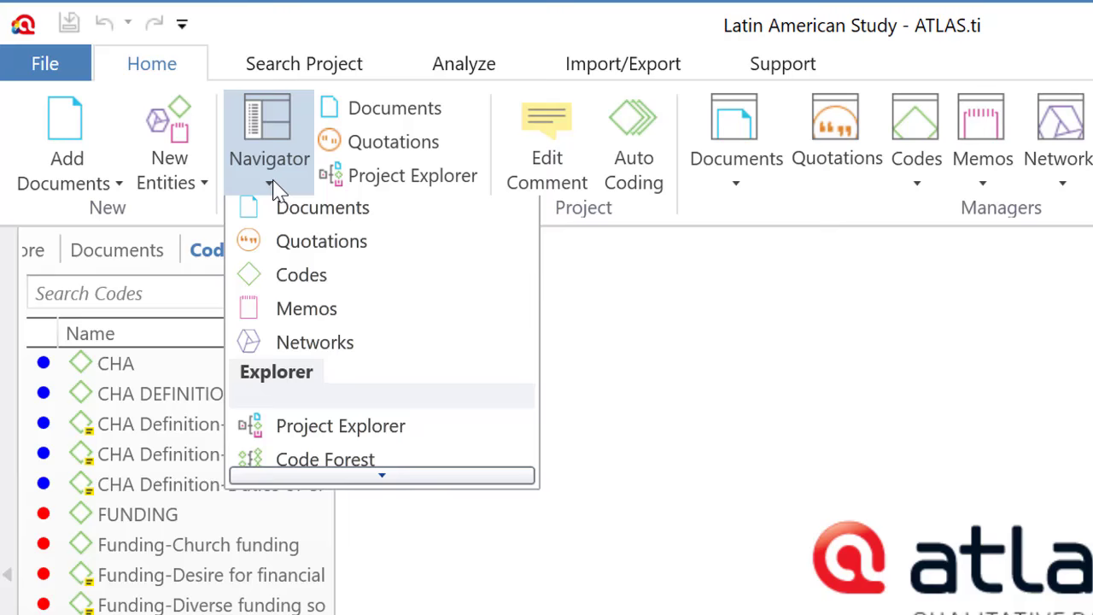
{"action": "left_click", "coordinate": [290, 346]}
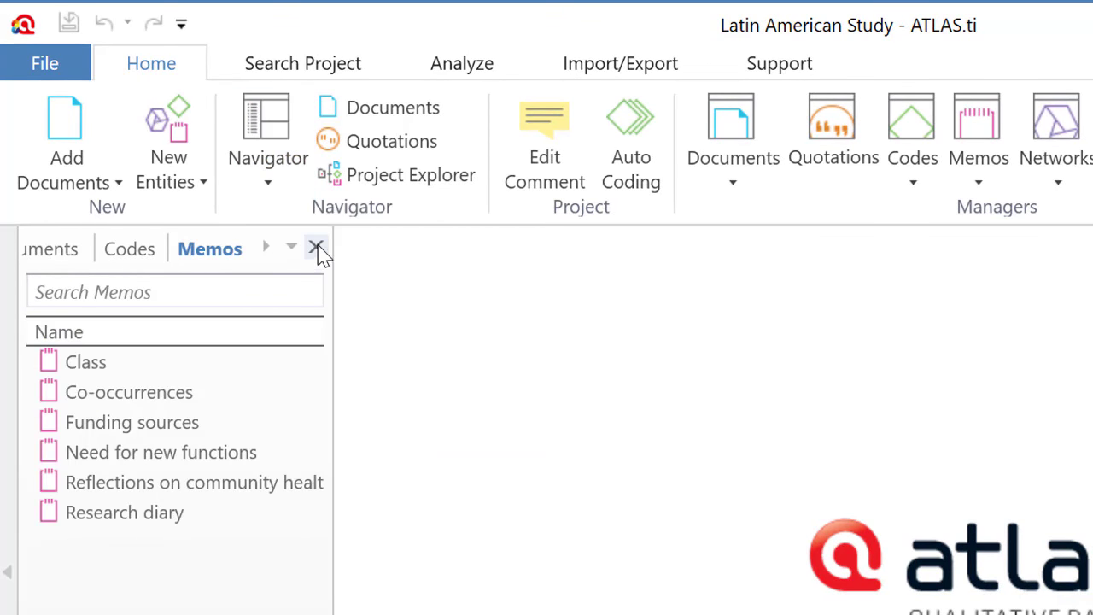
Add the Quotations browser to the side panel and switch between the lists and project tree
{"action": "left_click", "coordinate": [64, 257]}
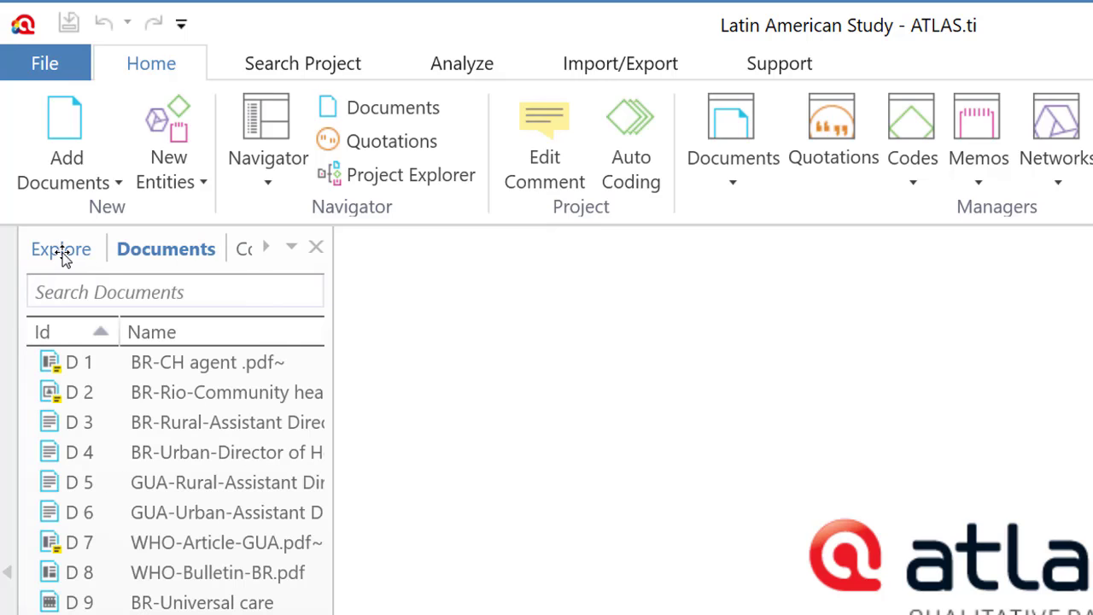
{"action": "left_click", "coordinate": [61, 254]}
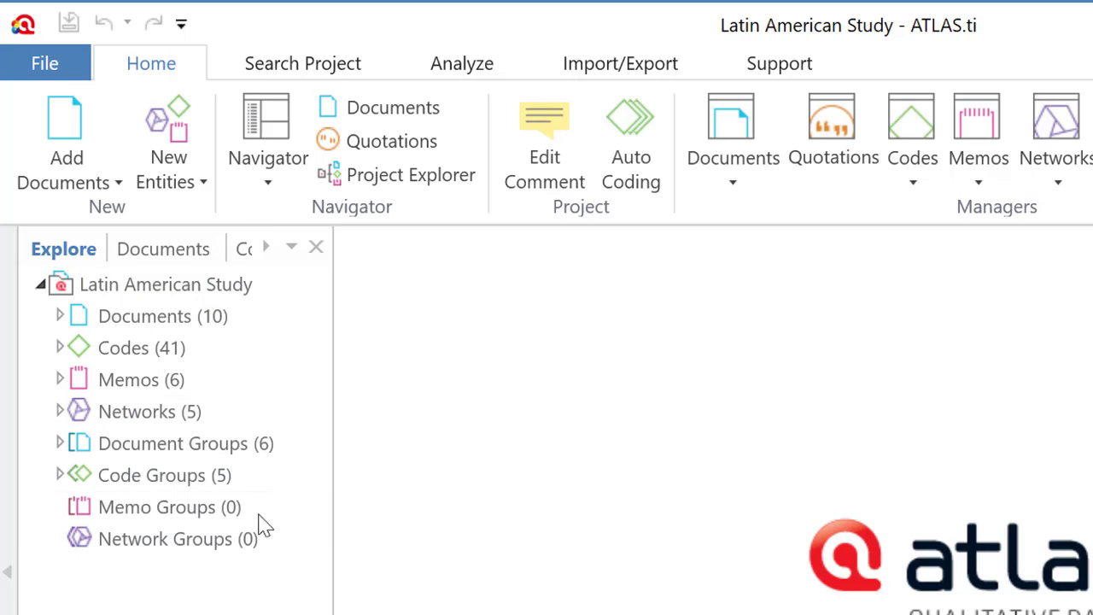
{"action": "left_click", "coordinate": [344, 112]}
{"action": "left_click", "coordinate": [348, 142]}
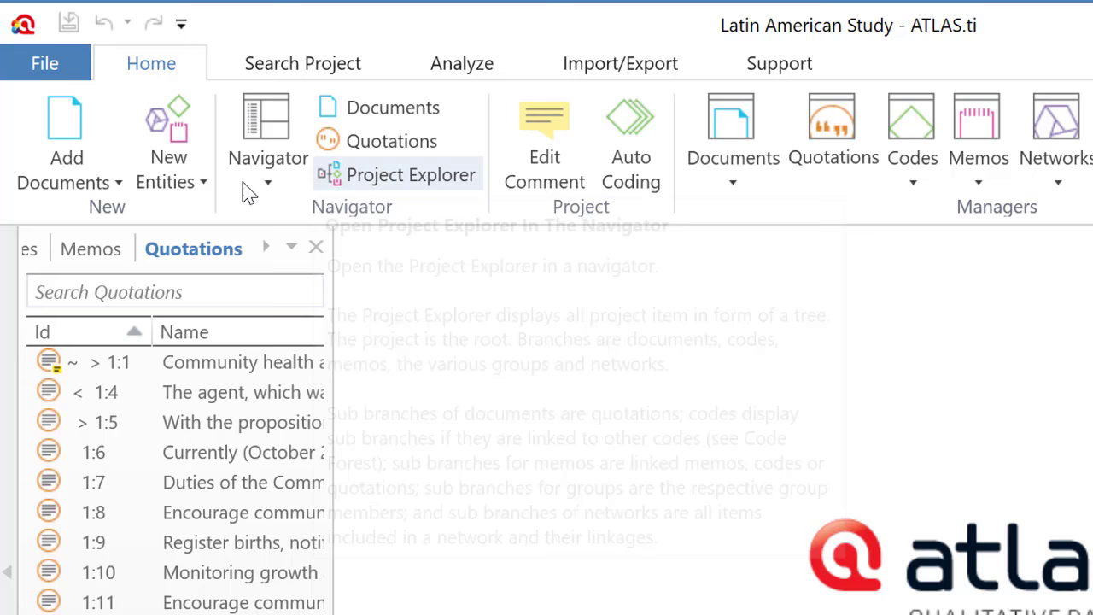
{"action": "left_click", "coordinate": [31, 250]}
{"action": "left_click", "coordinate": [33, 251]}
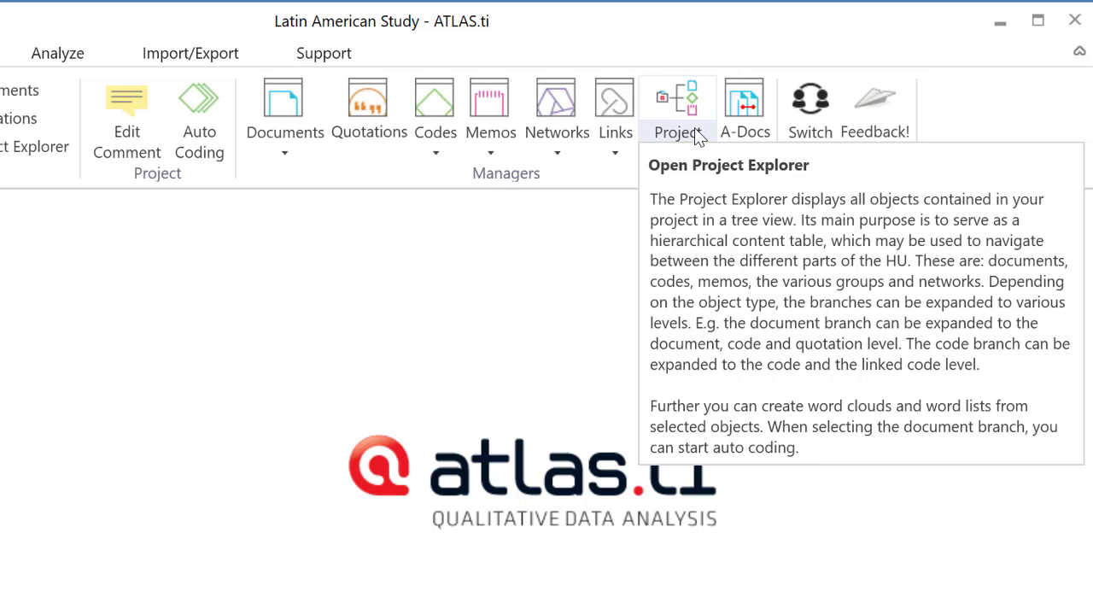
{"action": "left_click", "coordinate": [807, 118]}
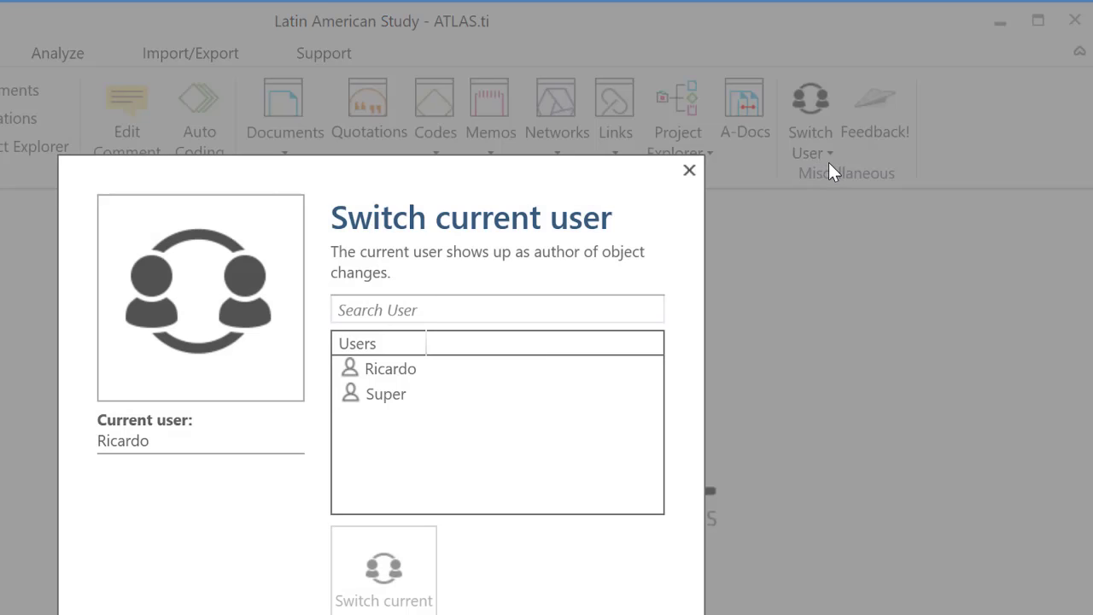
{"action": "left_click", "coordinate": [691, 170]}
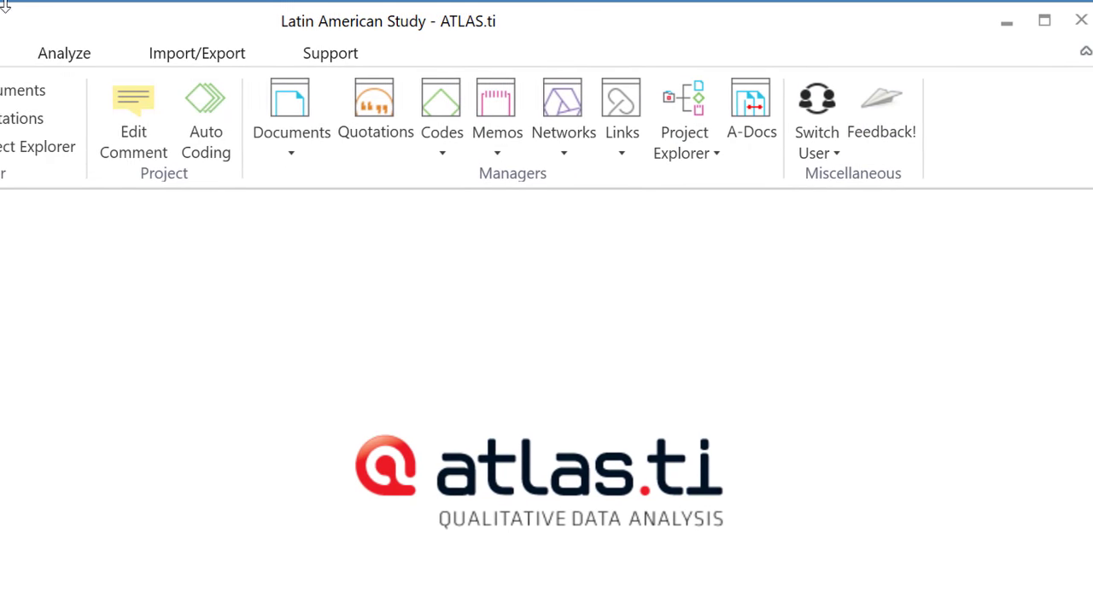
{"action": "key", "text": "ctrl+shift+f"}
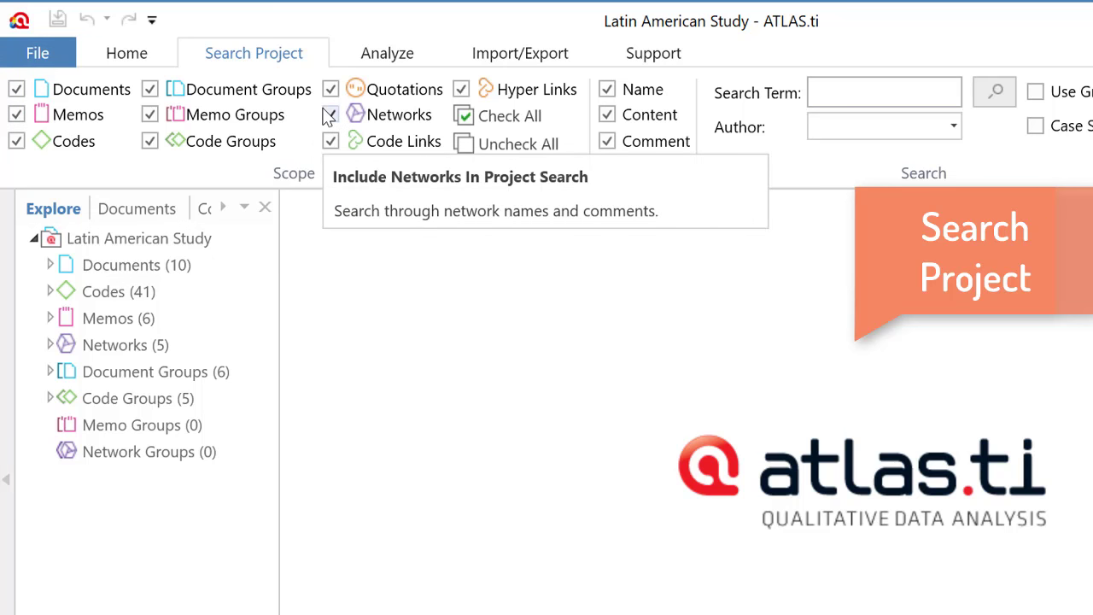
Show the Analyze tab's Query Tool, Cooc Explorer, Cooc Table and Code-Document-Table, then the Import/Export tab
{"action": "left_click", "coordinate": [855, 92]}
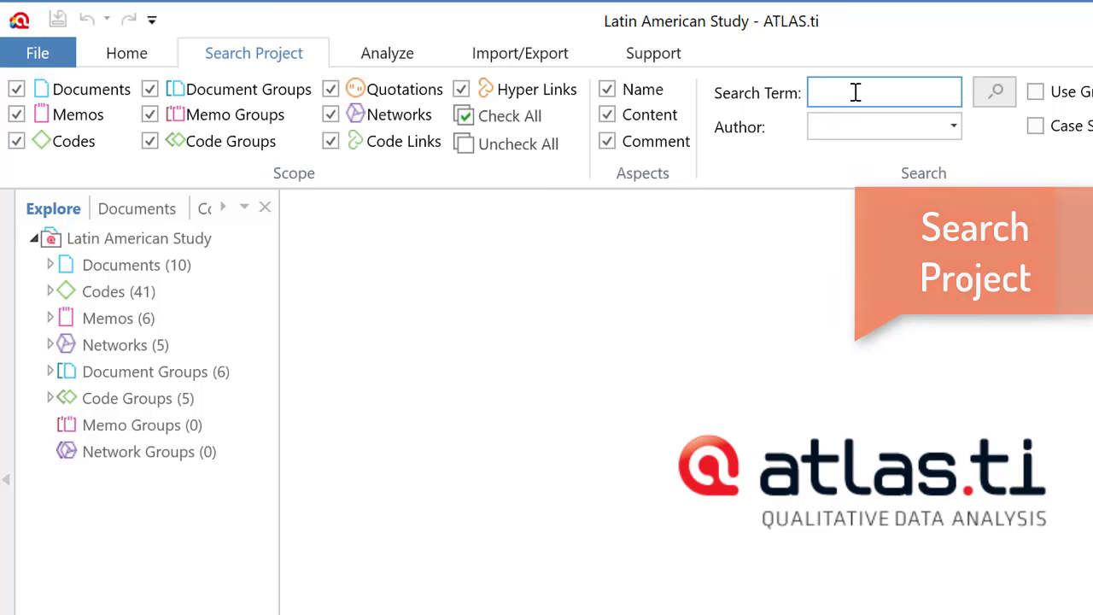
{"action": "left_click", "coordinate": [385, 51]}
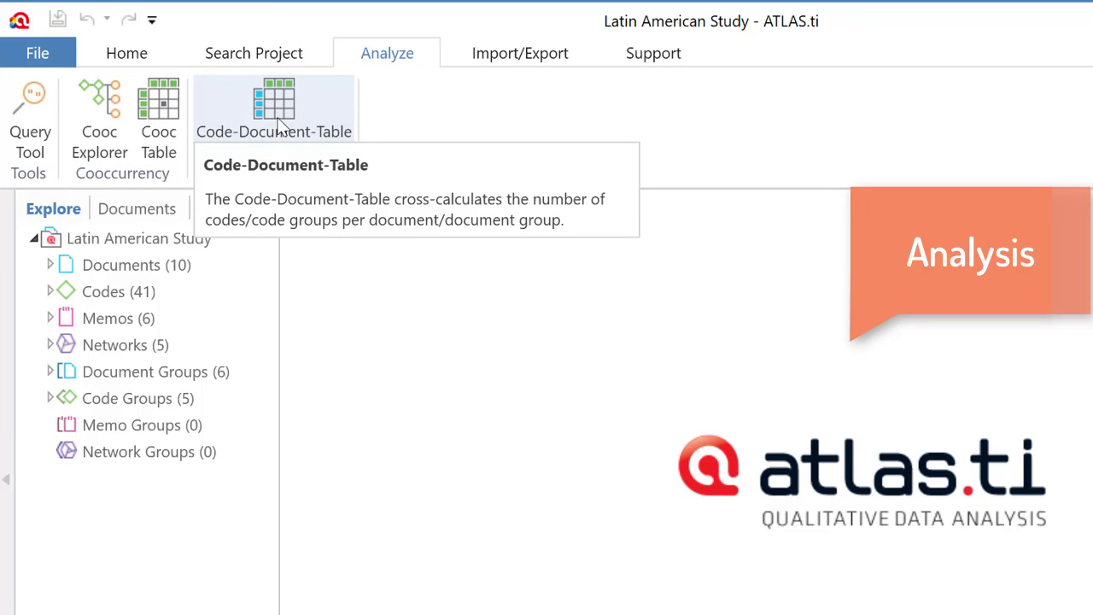
{"action": "left_click", "coordinate": [556, 61]}
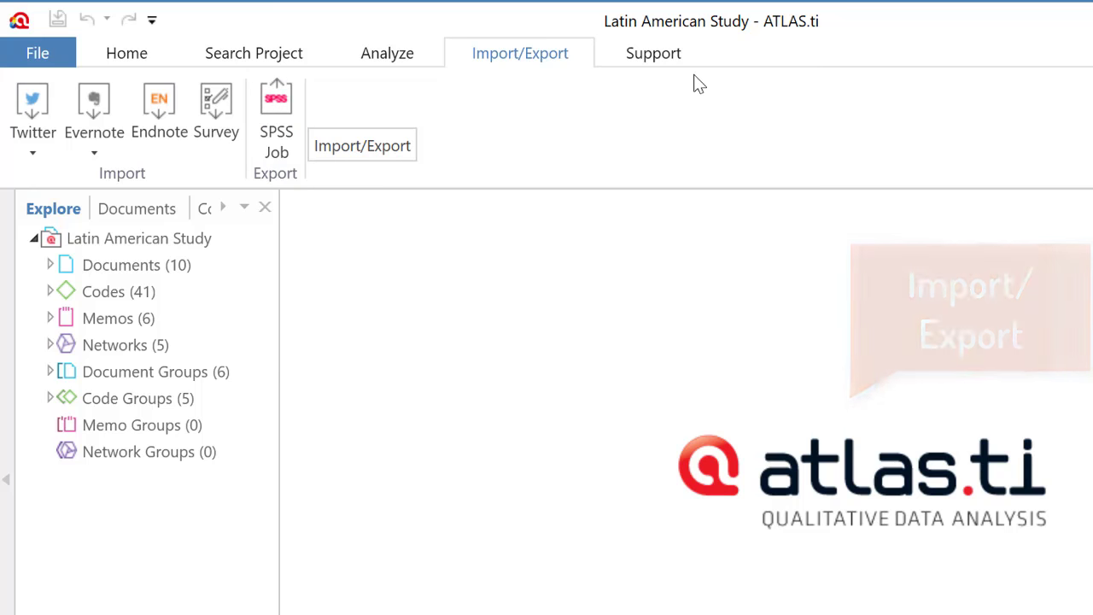
Review the Support tab's Useful links list, from the web site and FAQ to social media
{"action": "left_click", "coordinate": [662, 66]}
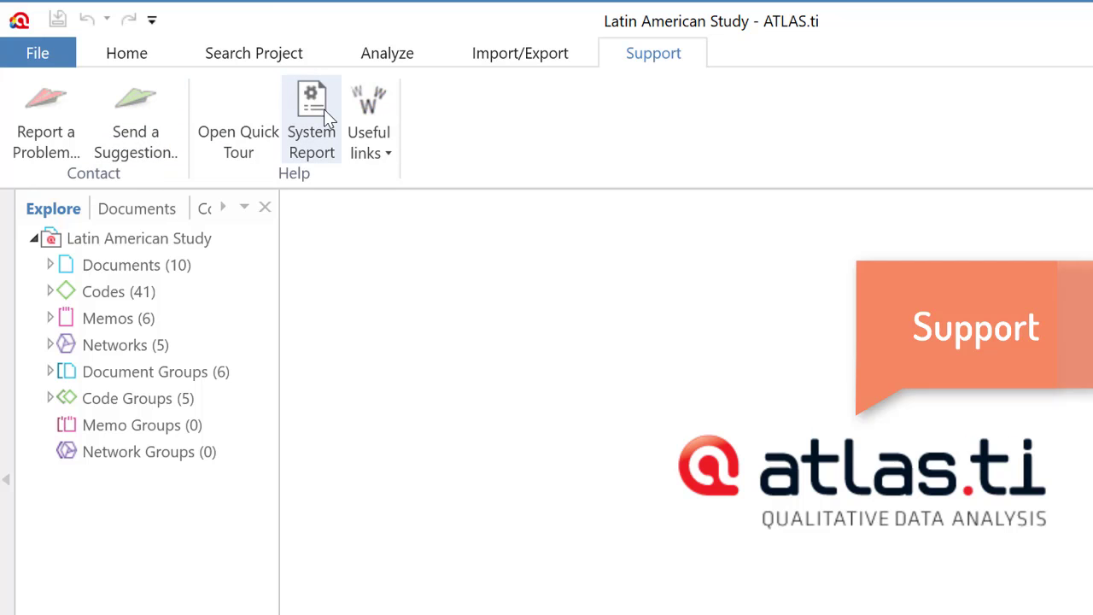
{"action": "left_click", "coordinate": [389, 156]}
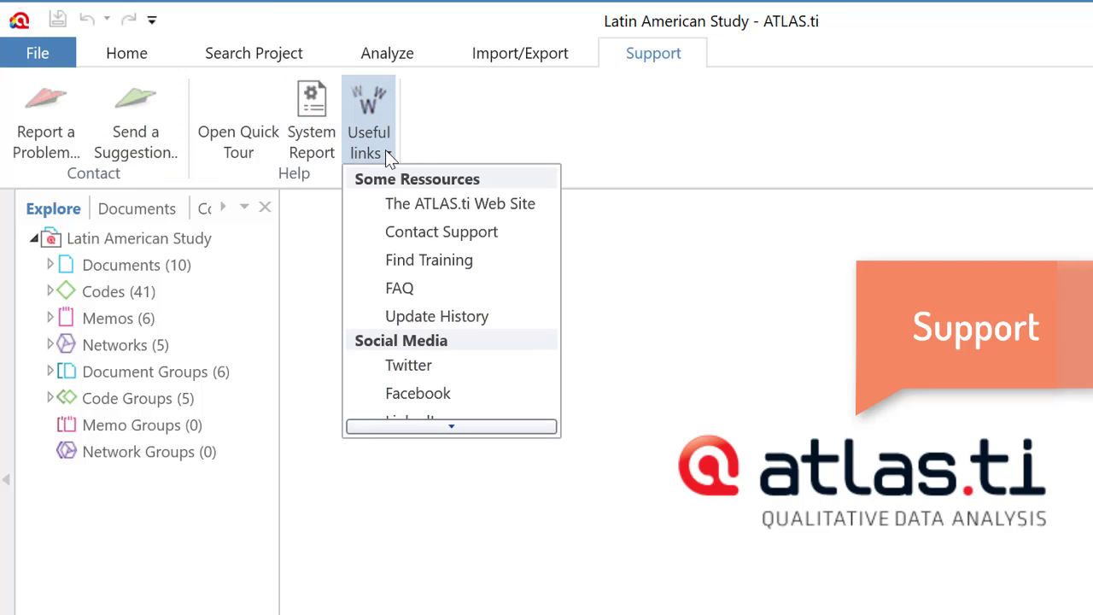
{"action": "mouse_move", "coordinate": [427, 426]}
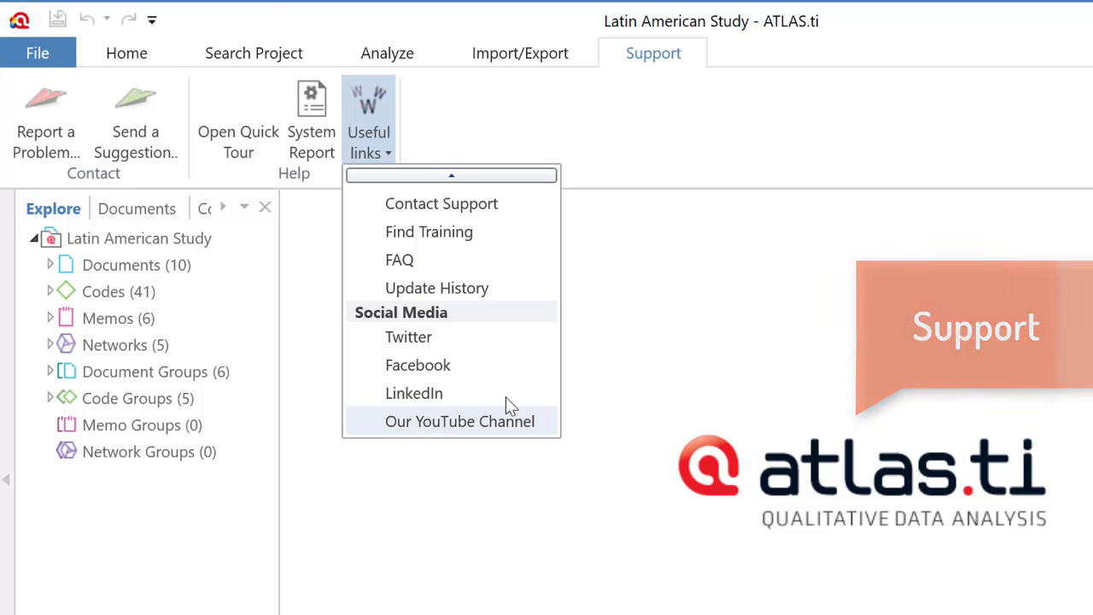
{"action": "left_click", "coordinate": [658, 349]}
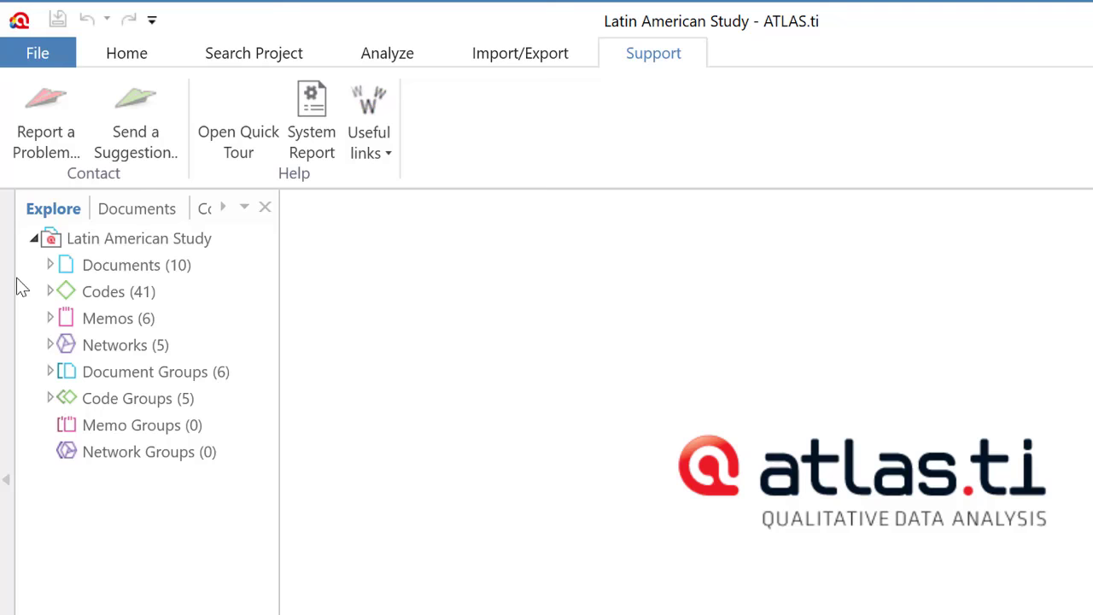
Open documents D2, D3 and D9 in tabs, briefly playing then stopping the BR-Universal care video
{"action": "left_click", "coordinate": [91, 268]}
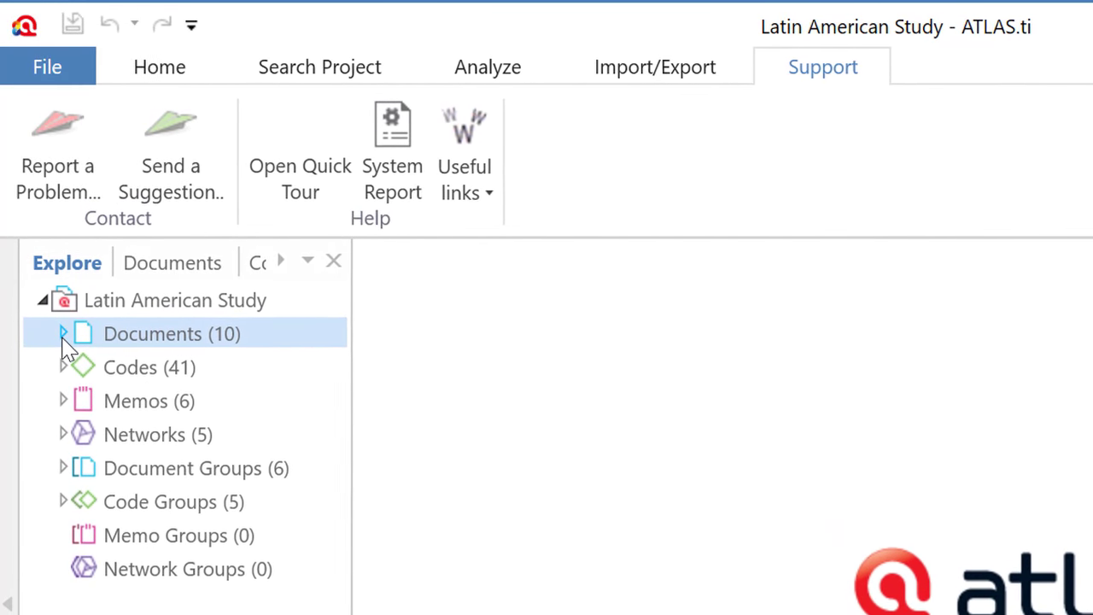
{"action": "left_click", "coordinate": [62, 333]}
{"action": "left_click", "coordinate": [194, 399]}
{"action": "double_click", "coordinate": [196, 402]}
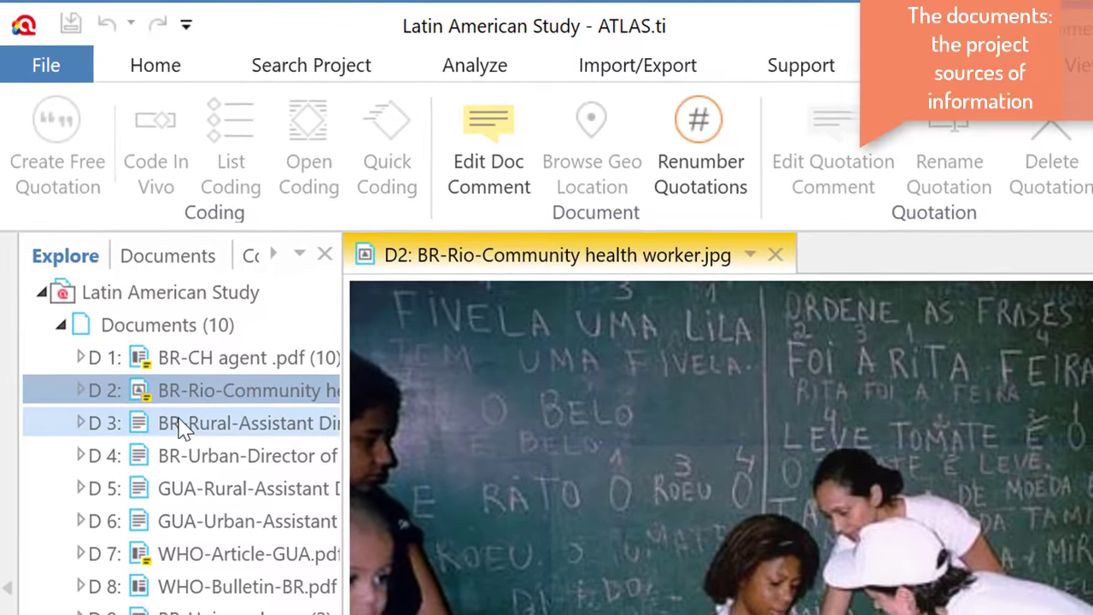
{"action": "double_click", "coordinate": [183, 427]}
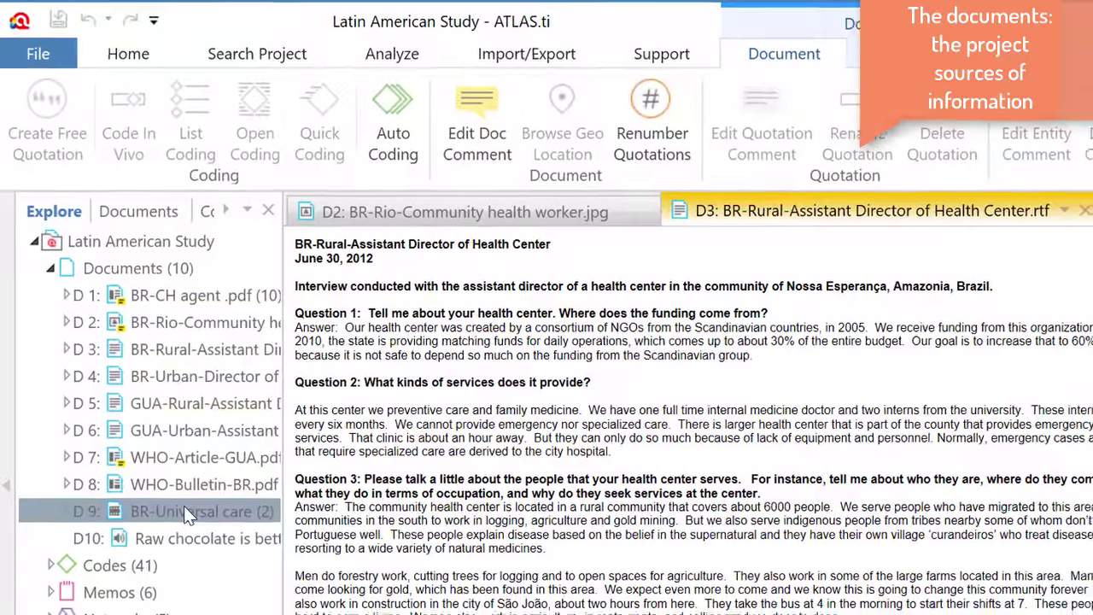
{"action": "double_click", "coordinate": [196, 543]}
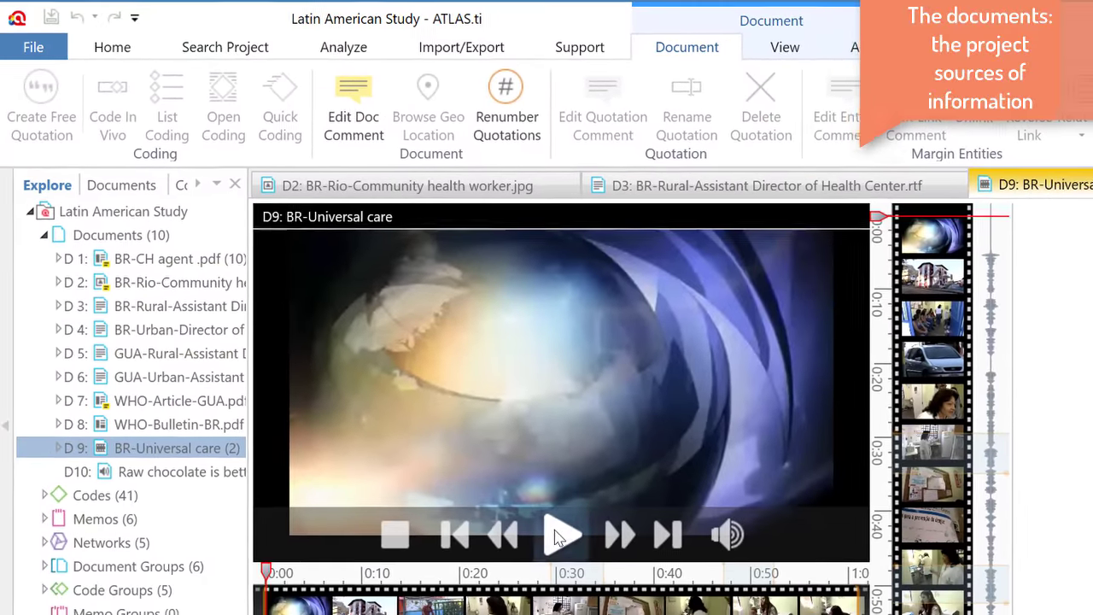
{"action": "left_click", "coordinate": [603, 578]}
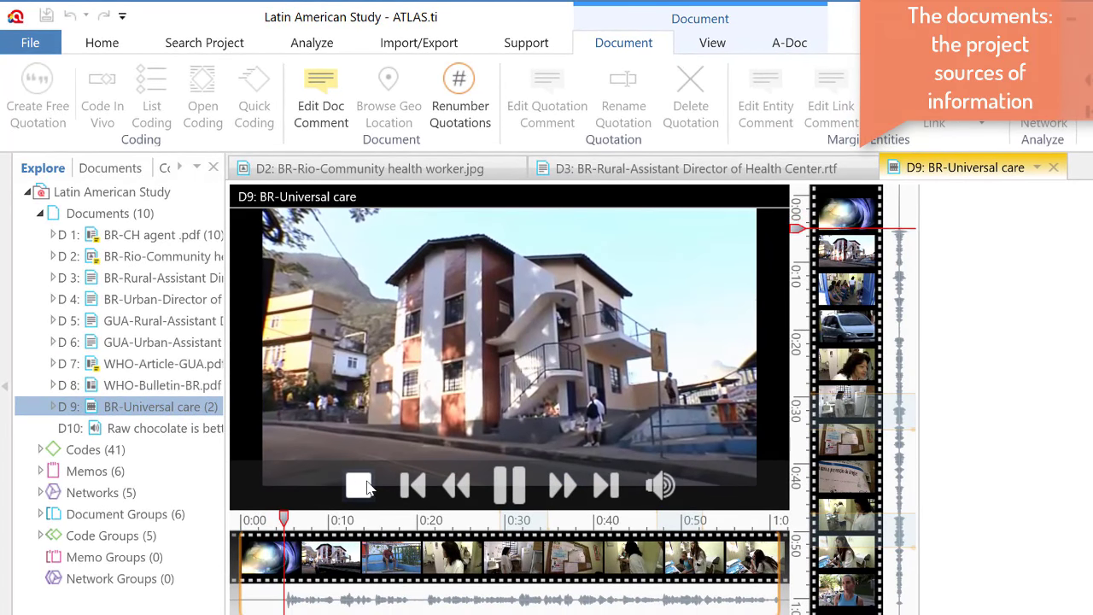
{"action": "left_click", "coordinate": [364, 486]}
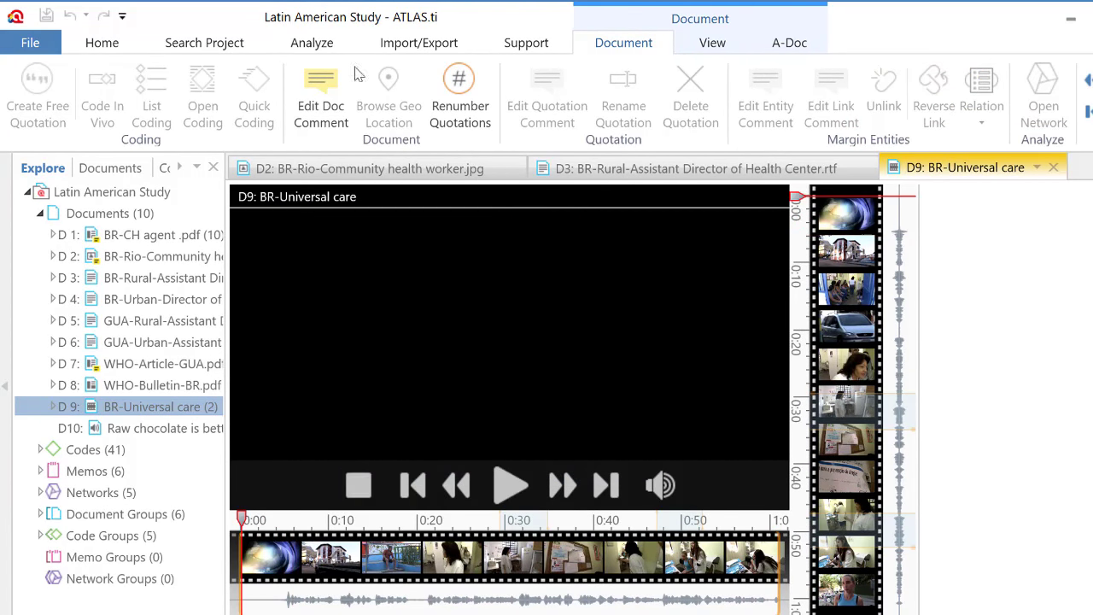
Show quotations 1:1, 2:1 and 6:2 in documents D1, D2 and D6, then collapse Documents
{"action": "left_click", "coordinate": [53, 235]}
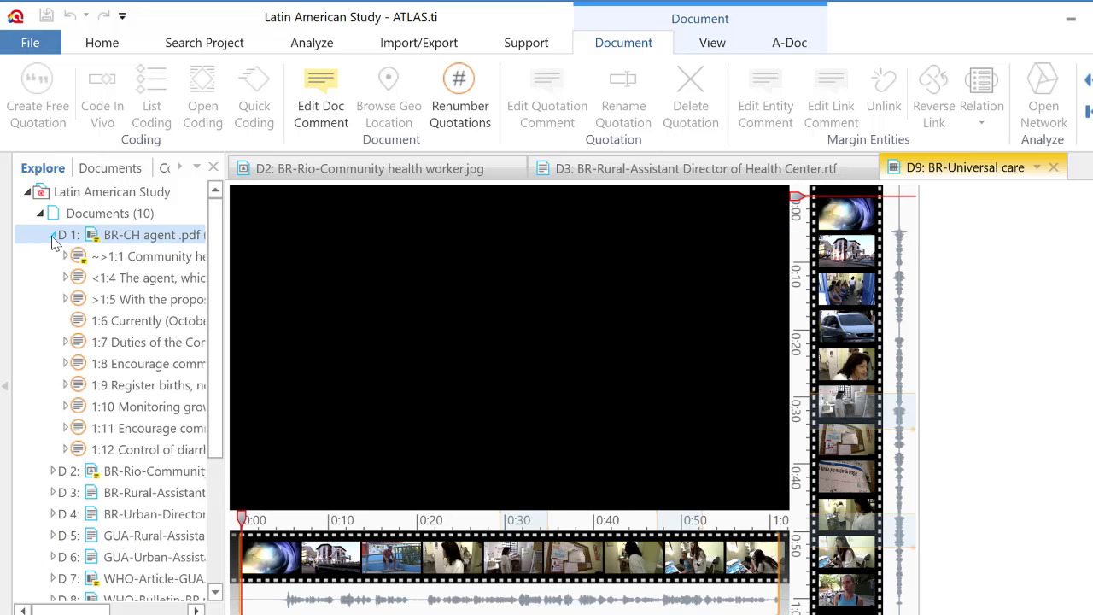
{"action": "double_click", "coordinate": [103, 259]}
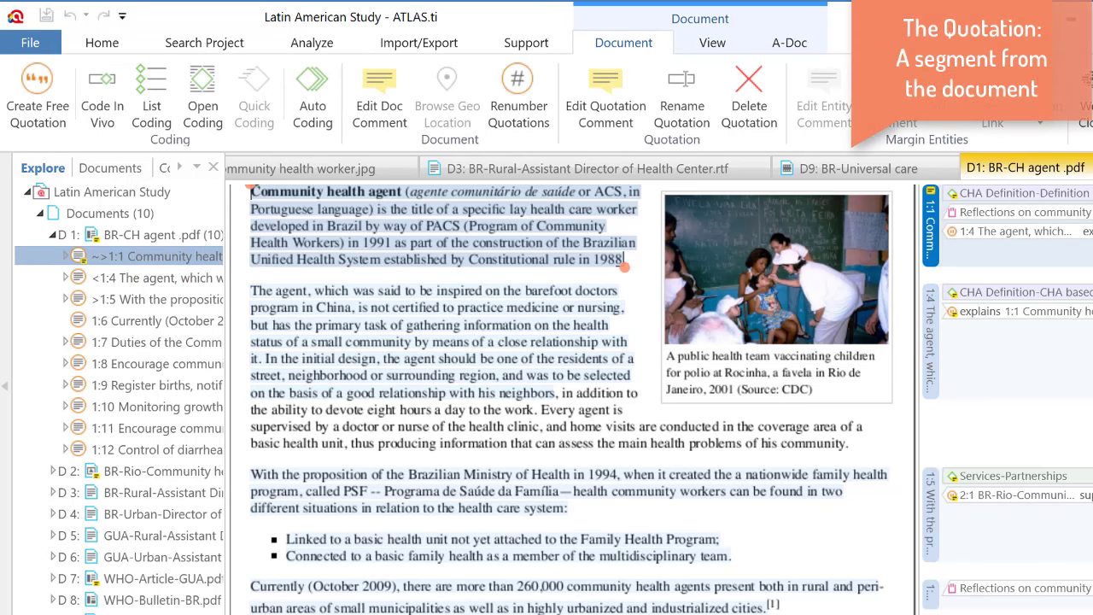
{"action": "scroll", "coordinate": [583, 400], "scroll_direction": "up", "scroll_amount": 1}
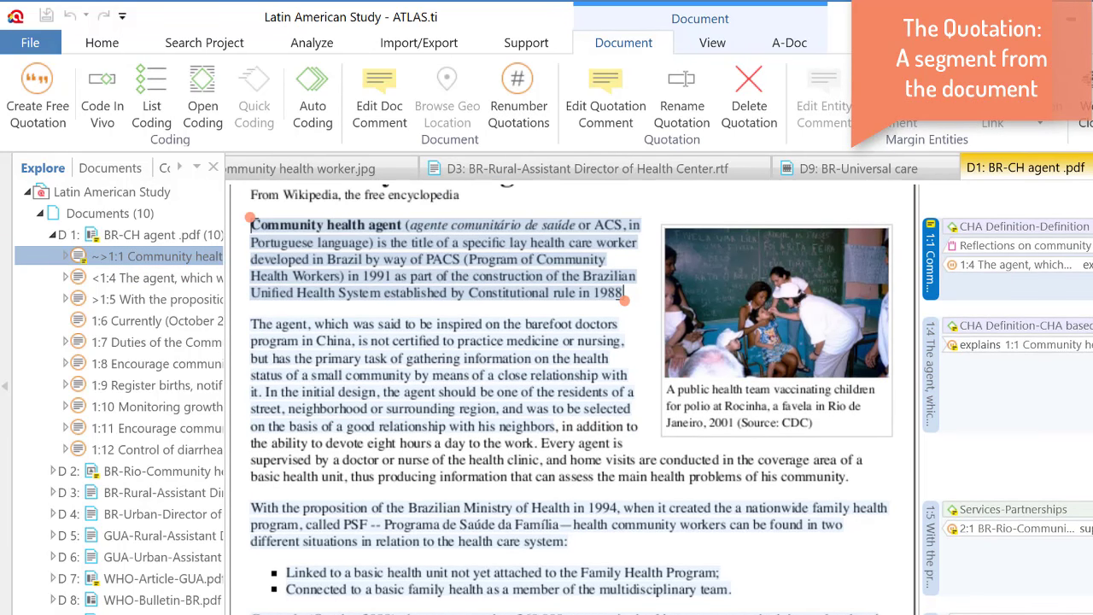
{"action": "left_click", "coordinate": [52, 235]}
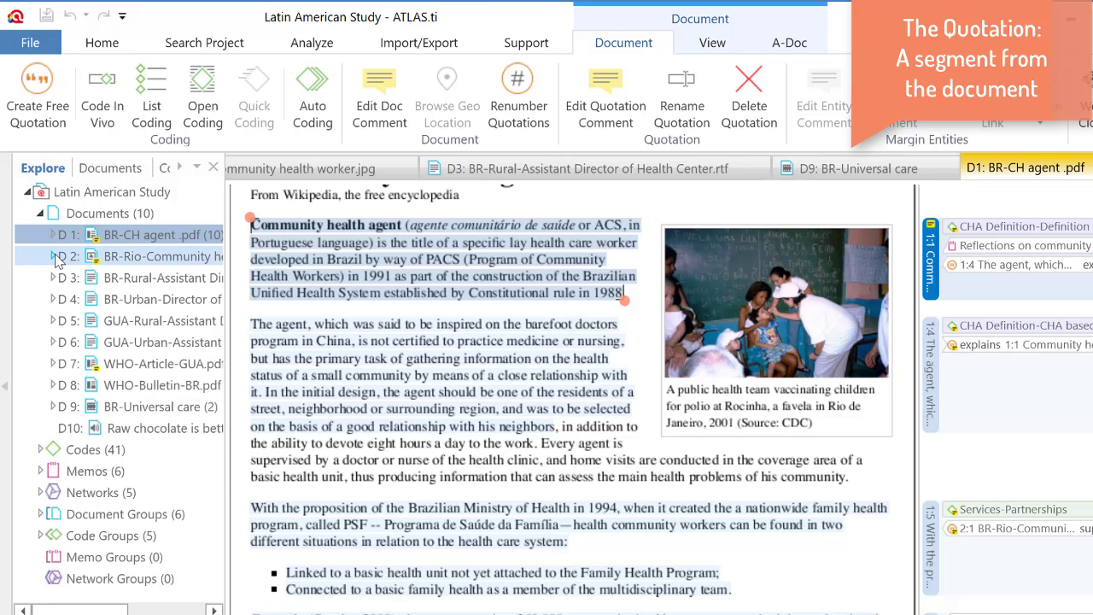
{"action": "left_click", "coordinate": [53, 257]}
{"action": "double_click", "coordinate": [171, 277]}
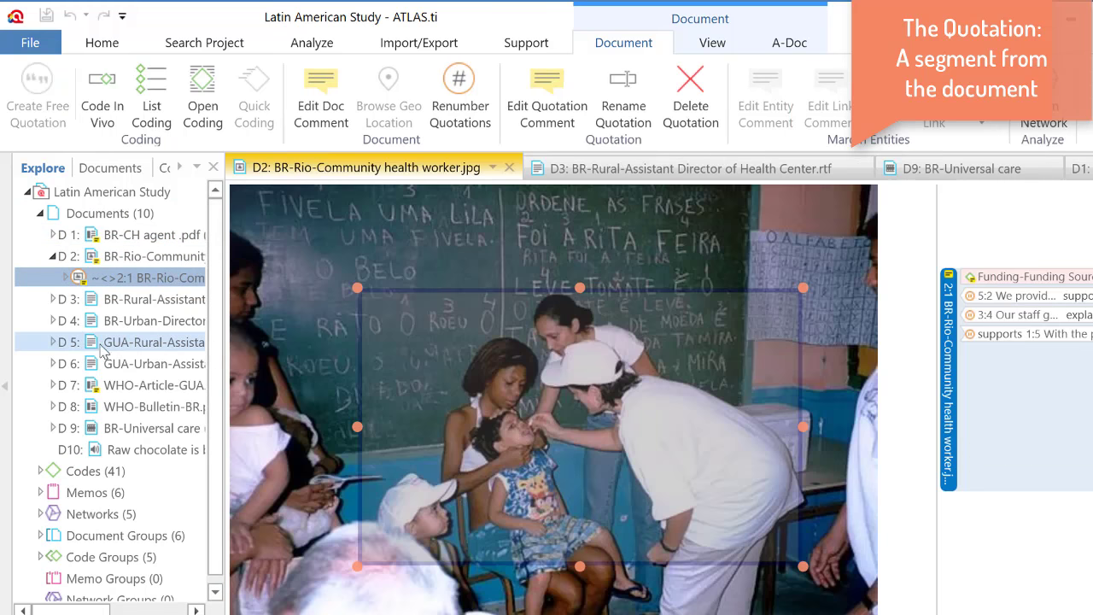
{"action": "left_click", "coordinate": [54, 364]}
{"action": "double_click", "coordinate": [132, 407]}
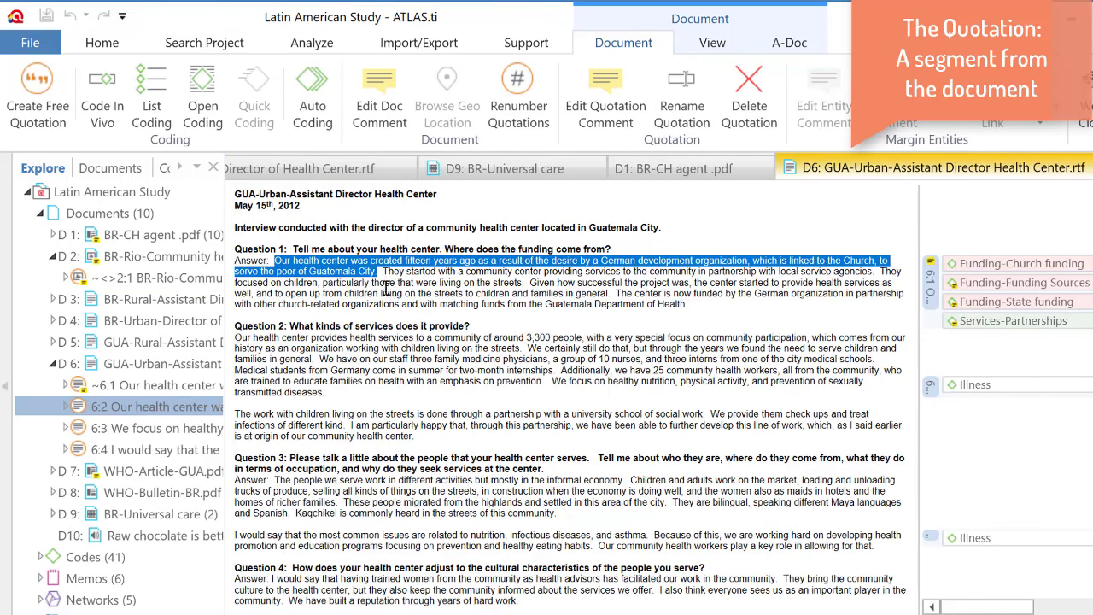
{"action": "left_click", "coordinate": [40, 212]}
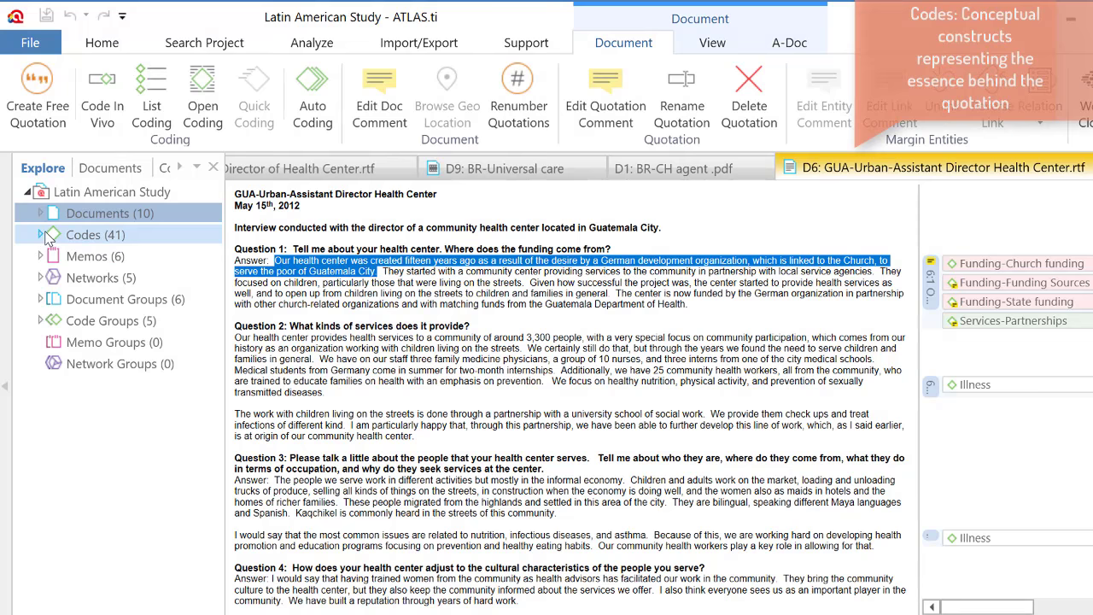
Expand Codes (41) in the Explore tree and drag the splitter right to show full code names
{"action": "left_click", "coordinate": [40, 235]}
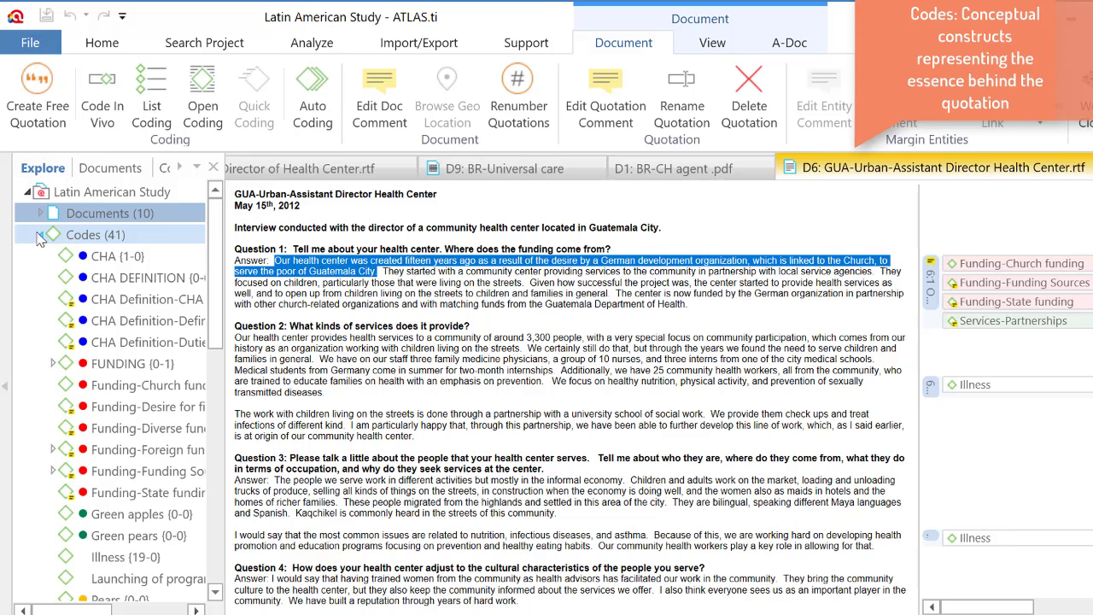
{"action": "left_click_drag", "start_coordinate": [225, 422], "coordinate": [311, 417]}
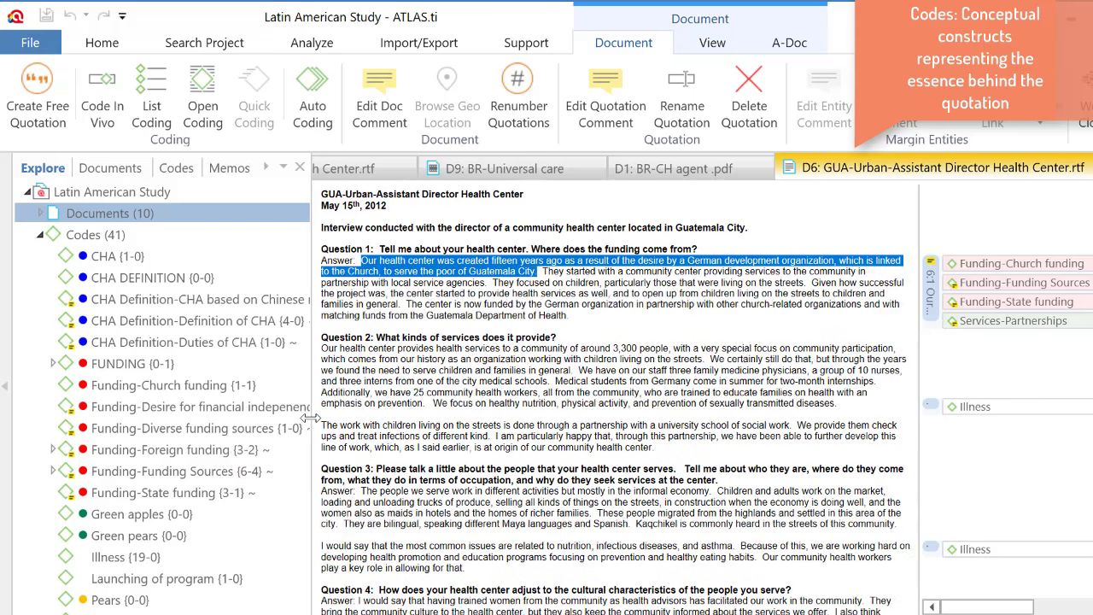
Open the Funding-Funding Sources quotation list and view quotations 2:1 through 6:1 and video quotation 9:2 in context
{"action": "double_click", "coordinate": [135, 476]}
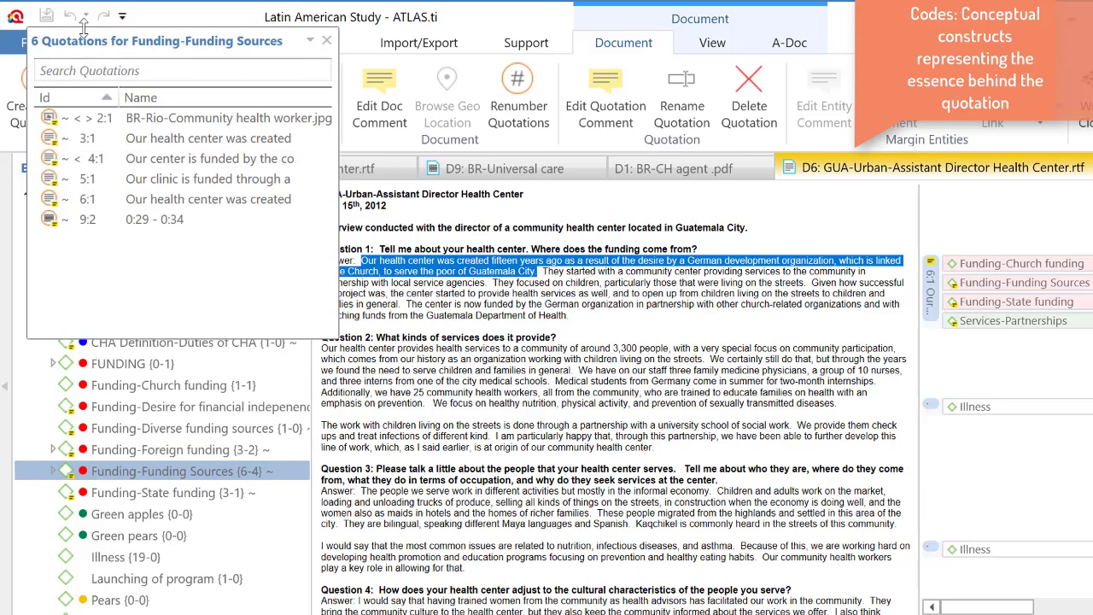
{"action": "left_click_drag", "start_coordinate": [99, 50], "coordinate": [76, 44]}
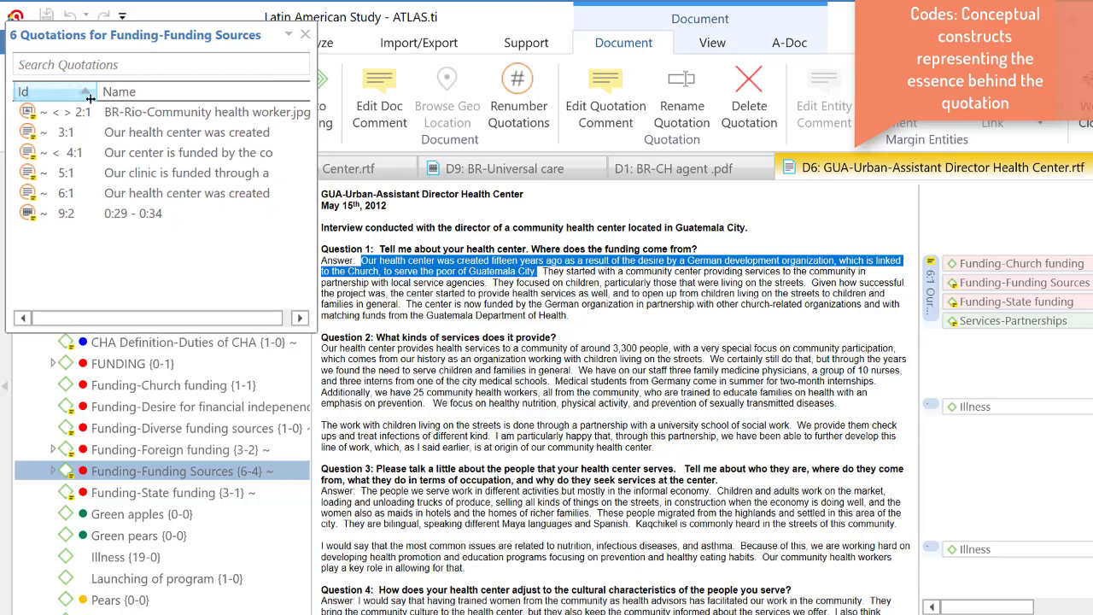
{"action": "left_click", "coordinate": [103, 112]}
{"action": "left_click", "coordinate": [104, 135]}
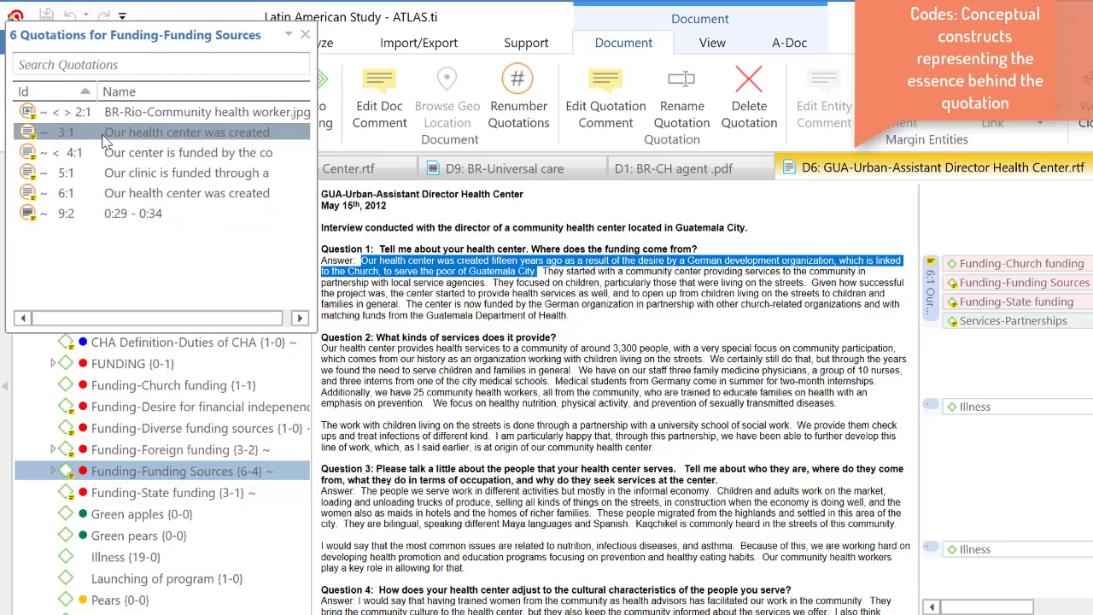
{"action": "left_click", "coordinate": [119, 117]}
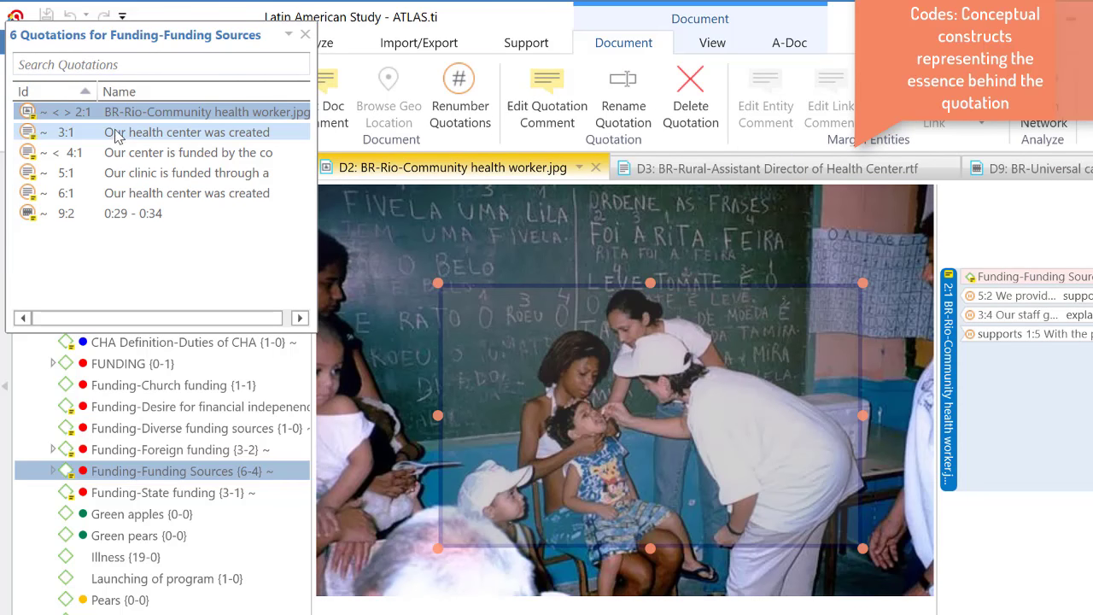
{"action": "left_click", "coordinate": [115, 141]}
{"action": "left_click", "coordinate": [112, 152]}
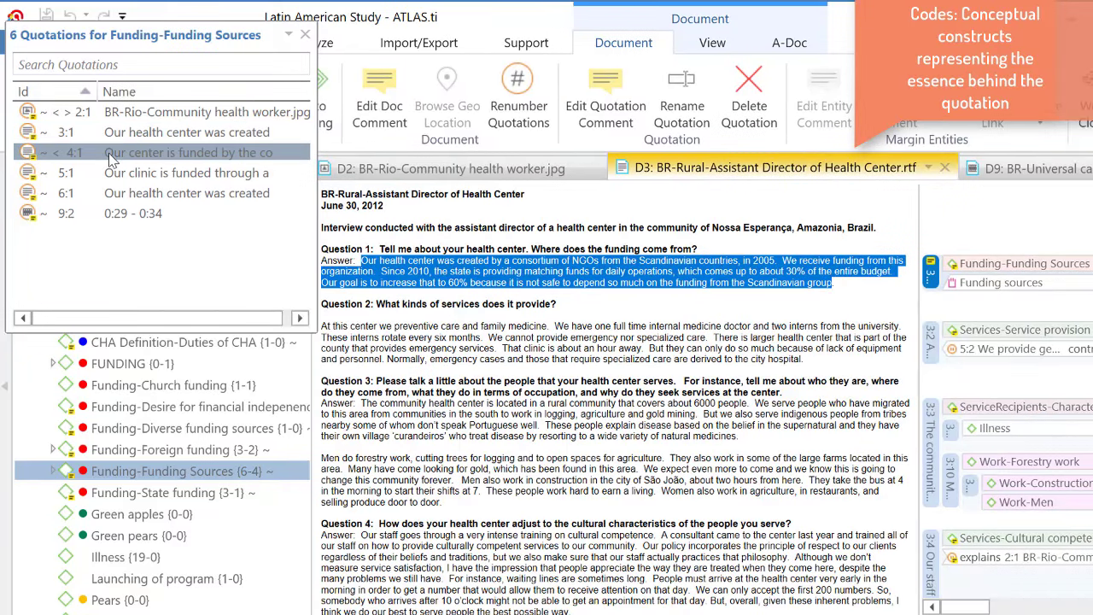
{"action": "left_click", "coordinate": [111, 174]}
{"action": "left_click", "coordinate": [112, 196]}
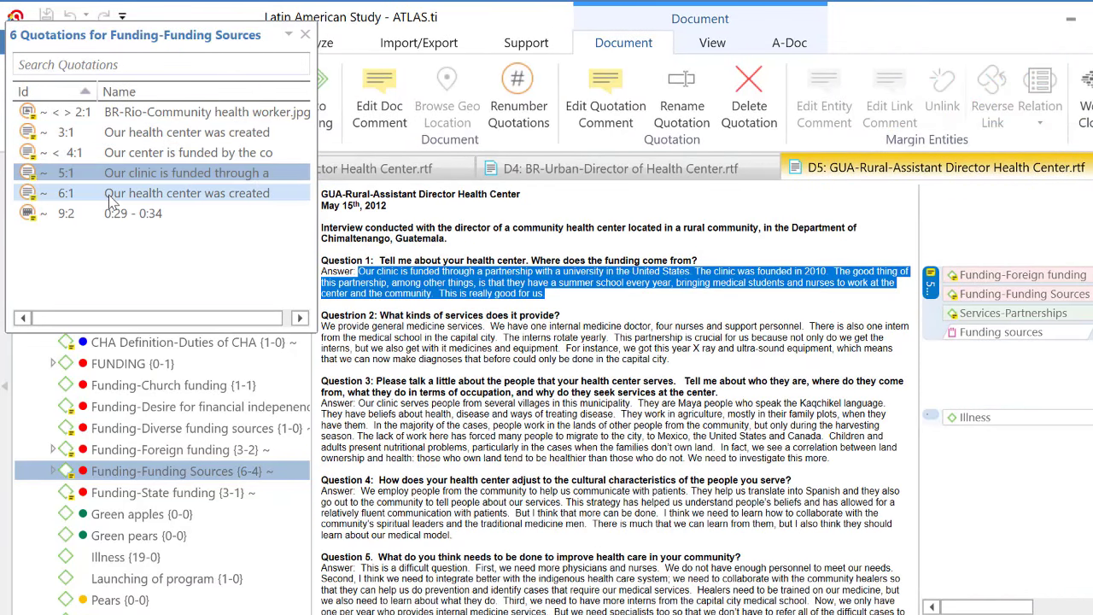
{"action": "left_click", "coordinate": [112, 215]}
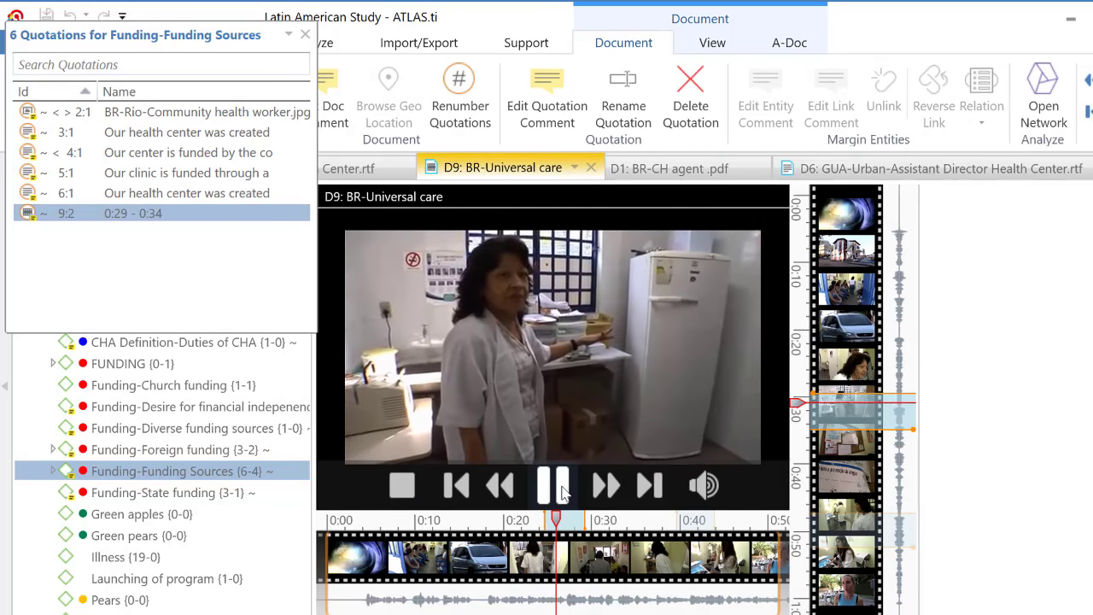
Stop the video, revisit quotations 2:1, 3:1 and 4:1, and close the quotation list
{"action": "left_click", "coordinate": [561, 485]}
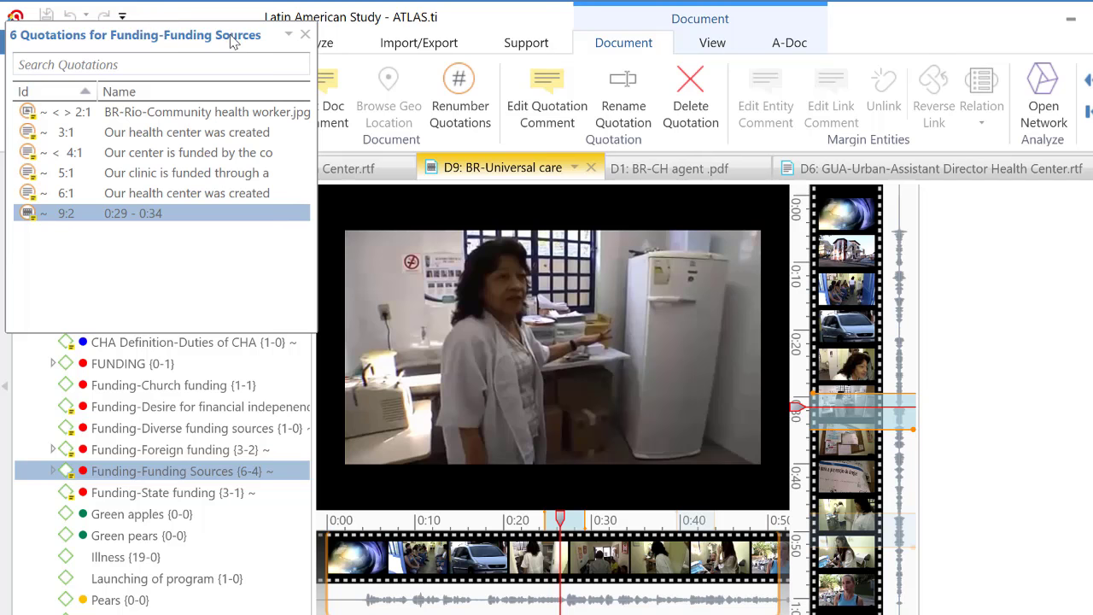
{"action": "left_click", "coordinate": [164, 112]}
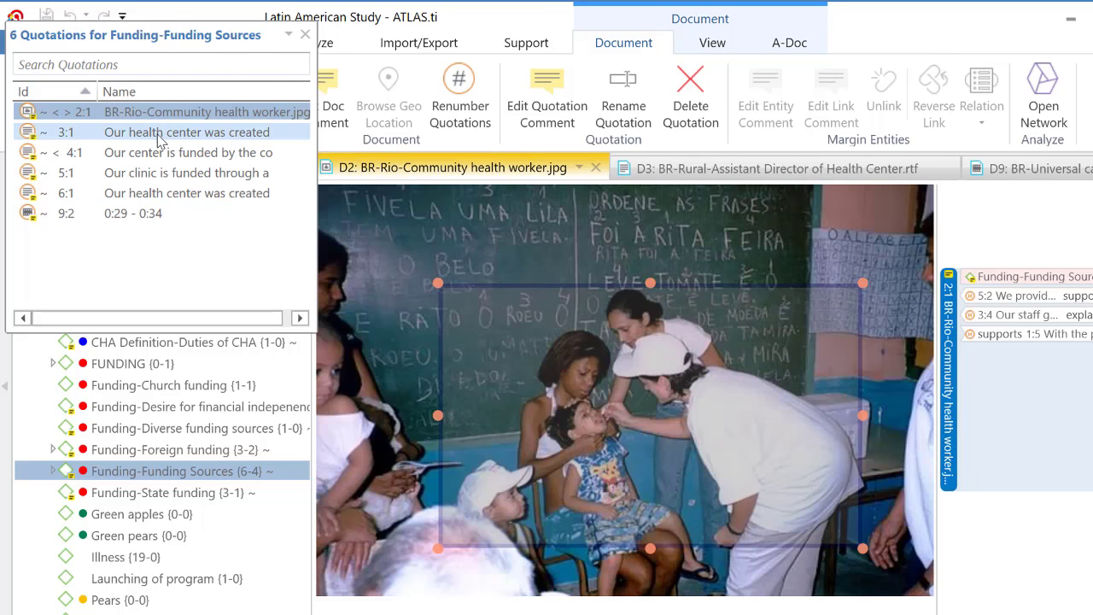
{"action": "left_click", "coordinate": [160, 139]}
{"action": "left_click", "coordinate": [159, 153]}
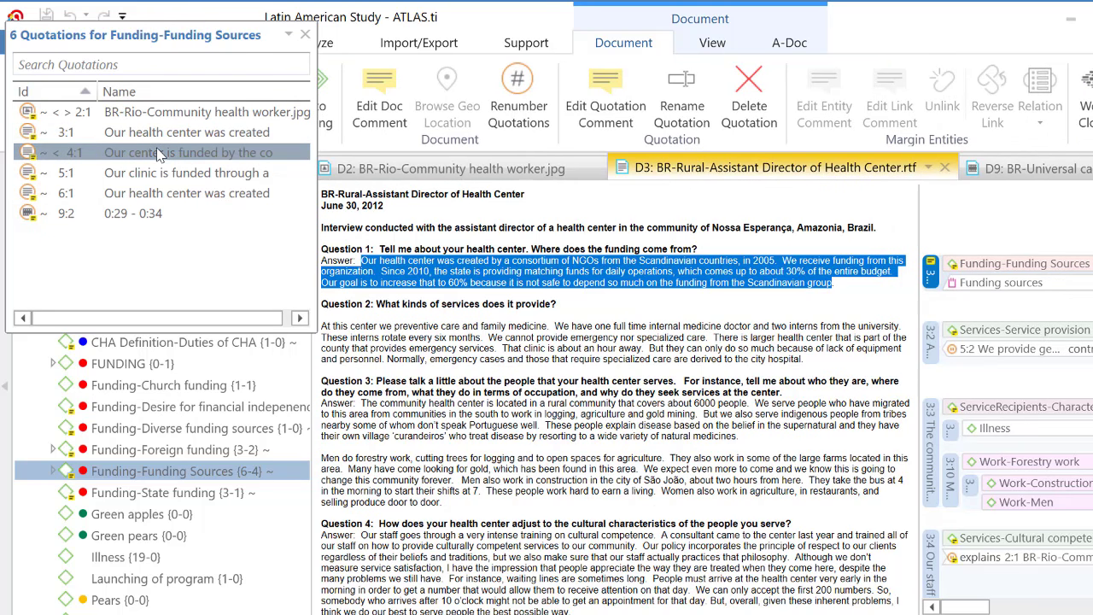
{"action": "left_click", "coordinate": [305, 34]}
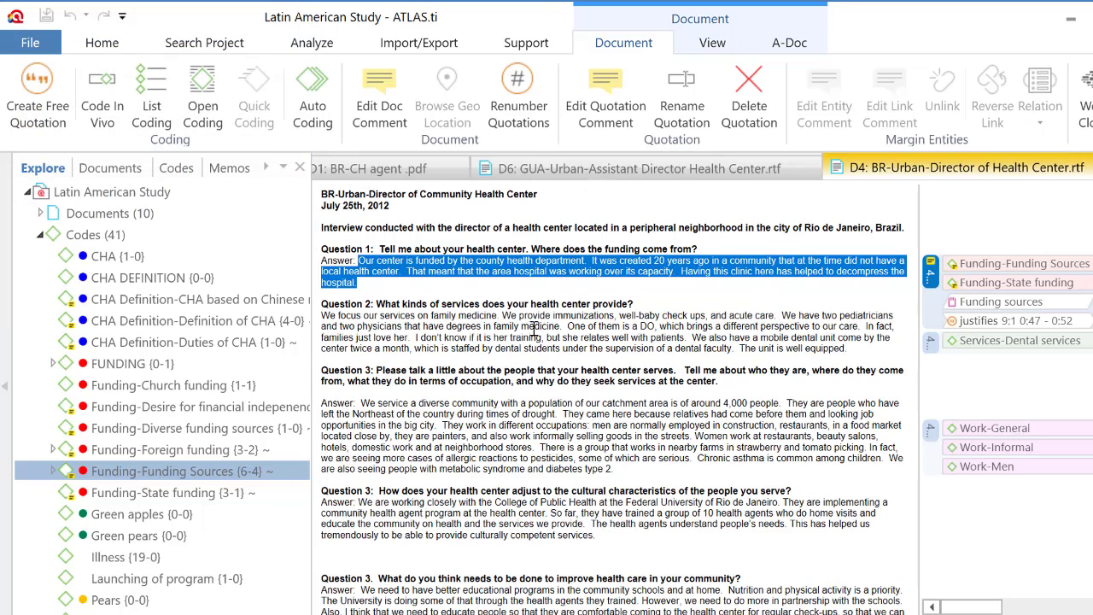
{"action": "left_click", "coordinate": [46, 234]}
Collapse Codes, expand Memos, and open the Research diary and Reflections on community health agents memos
{"action": "left_click", "coordinate": [40, 234]}
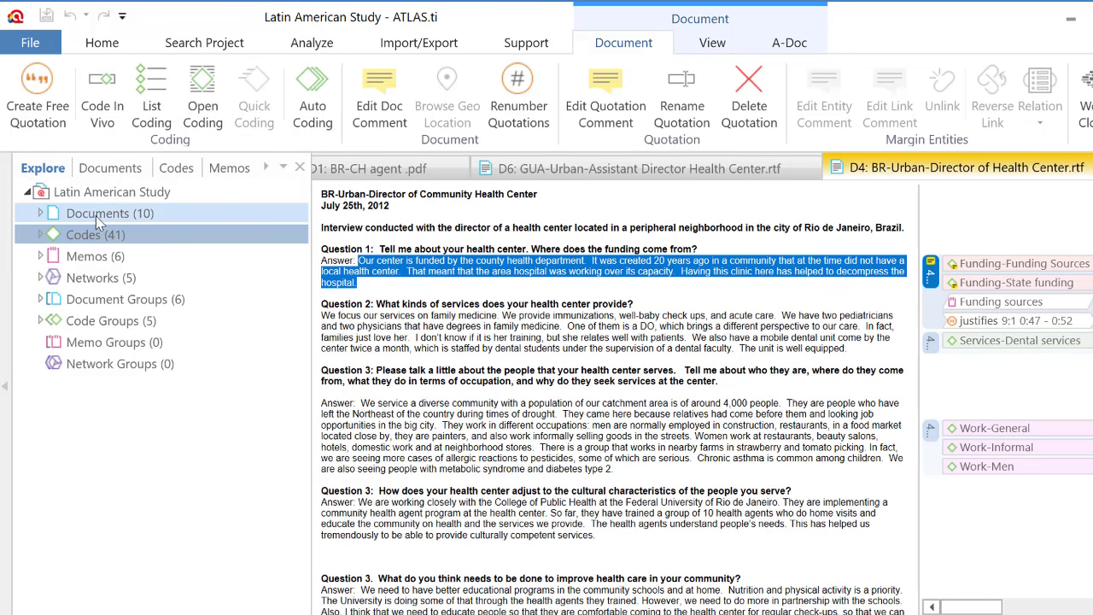
{"action": "left_click", "coordinate": [40, 256]}
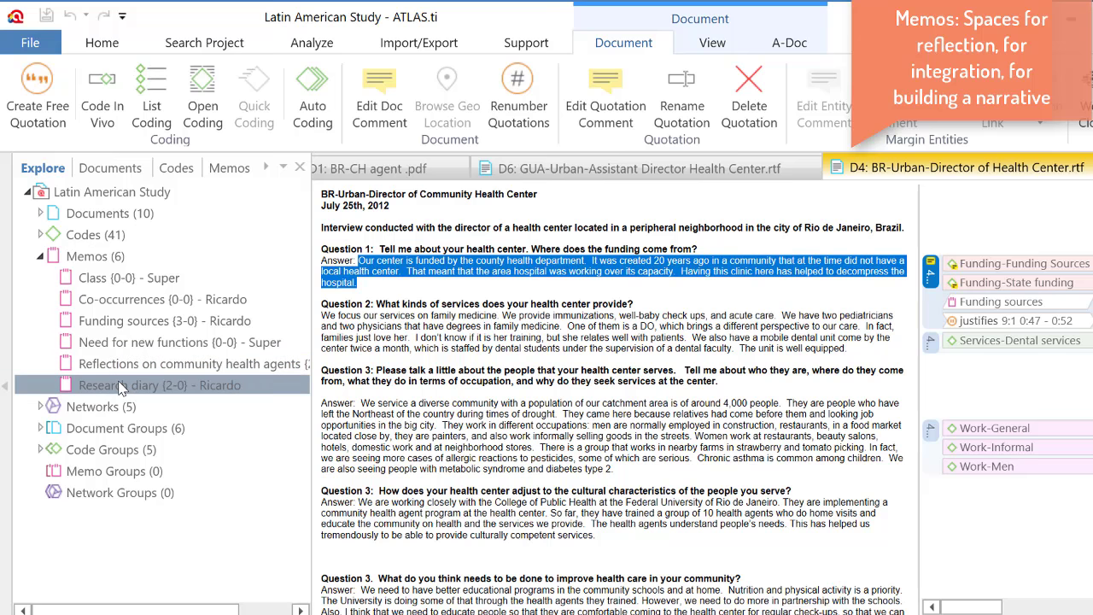
{"action": "double_click", "coordinate": [120, 388]}
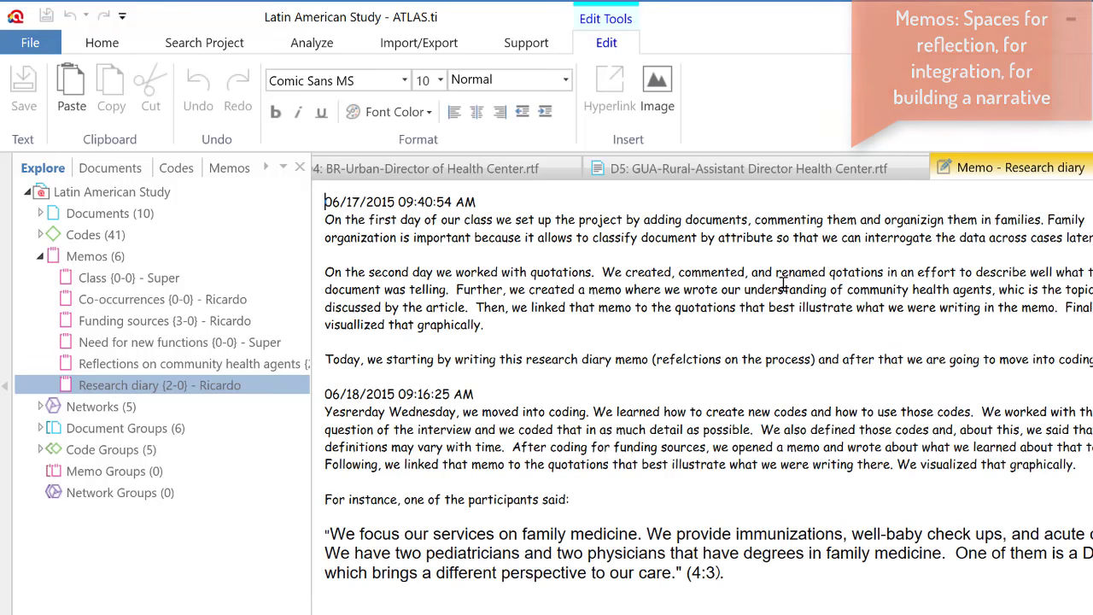
{"action": "double_click", "coordinate": [119, 364]}
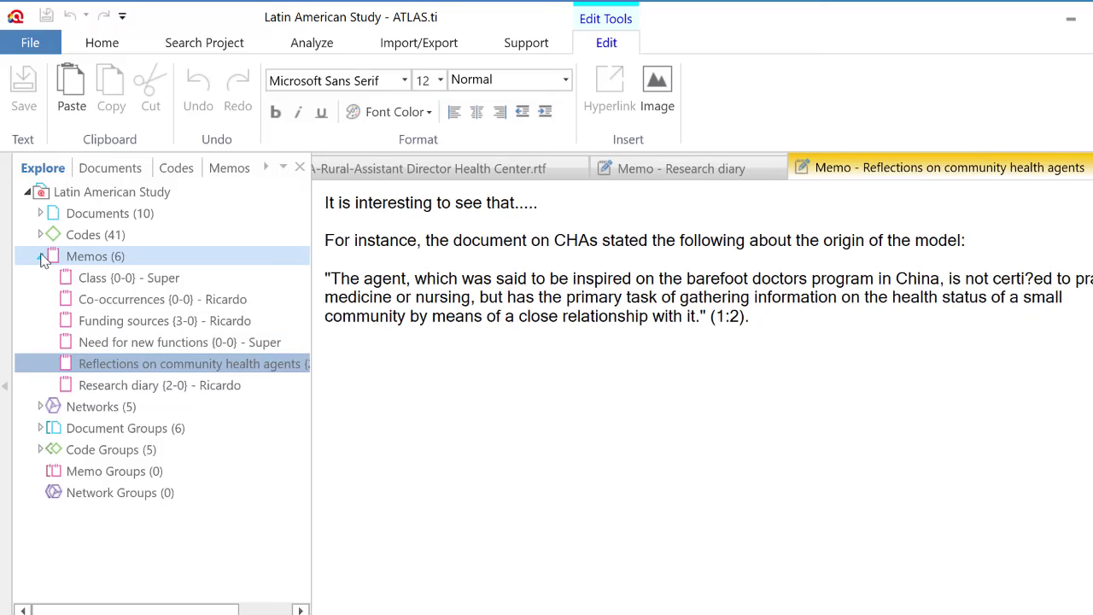
{"action": "left_click", "coordinate": [41, 258]}
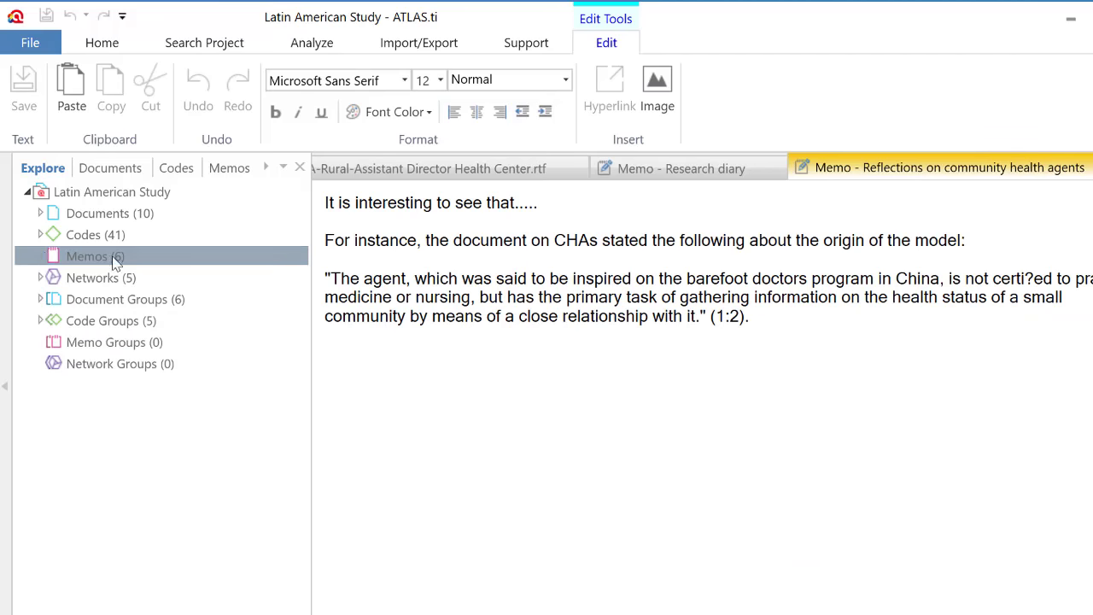
Open the Funding network from the Networks branch and maximize its window
{"action": "left_click", "coordinate": [40, 279]}
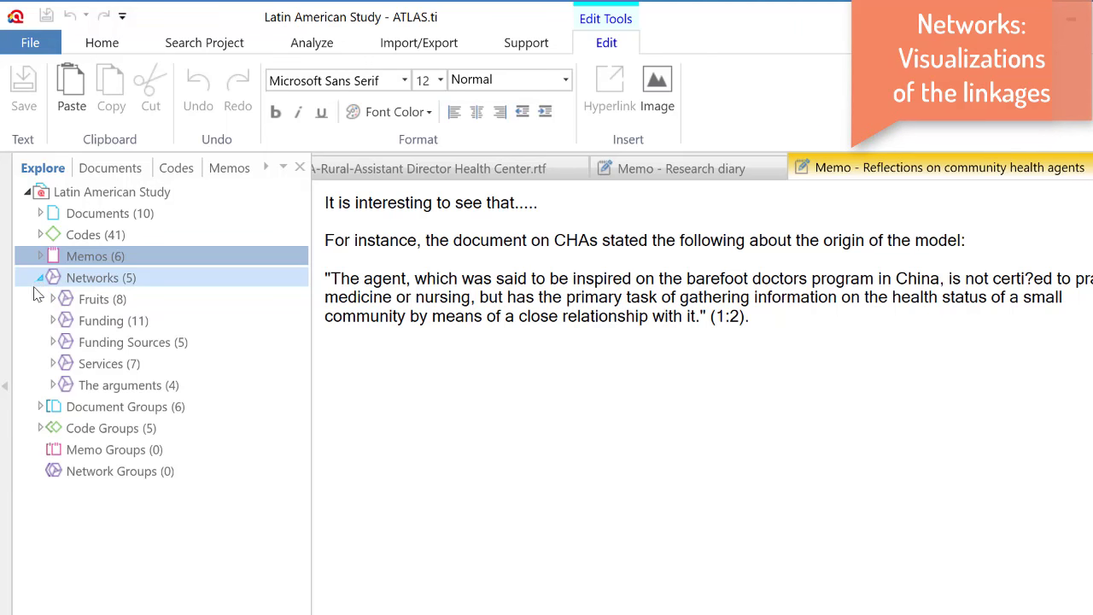
{"action": "left_click", "coordinate": [120, 330]}
{"action": "double_click", "coordinate": [121, 330]}
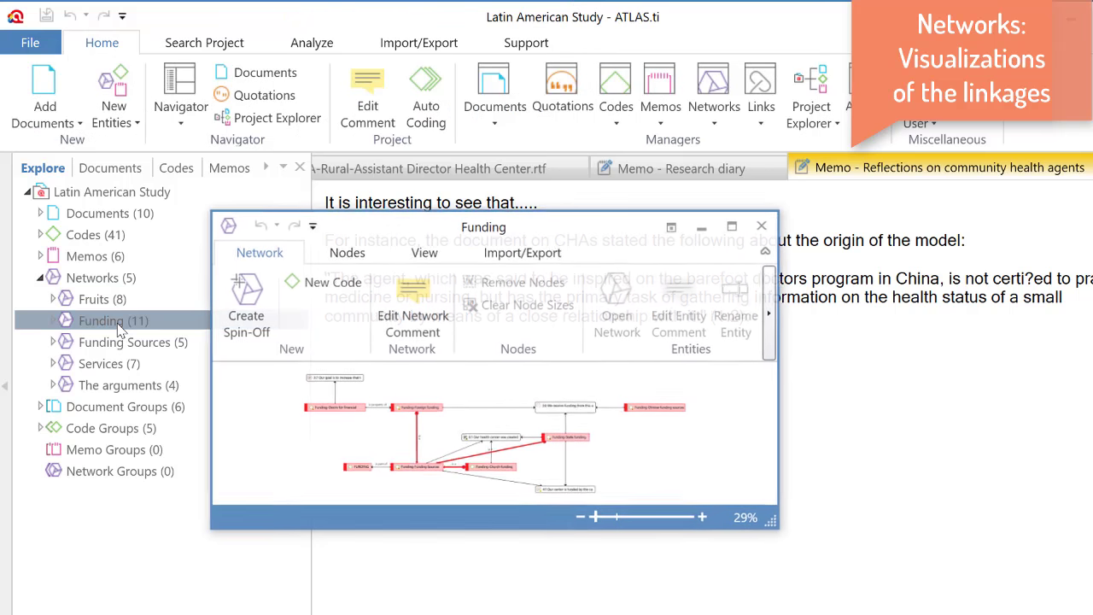
{"action": "left_click", "coordinate": [733, 227]}
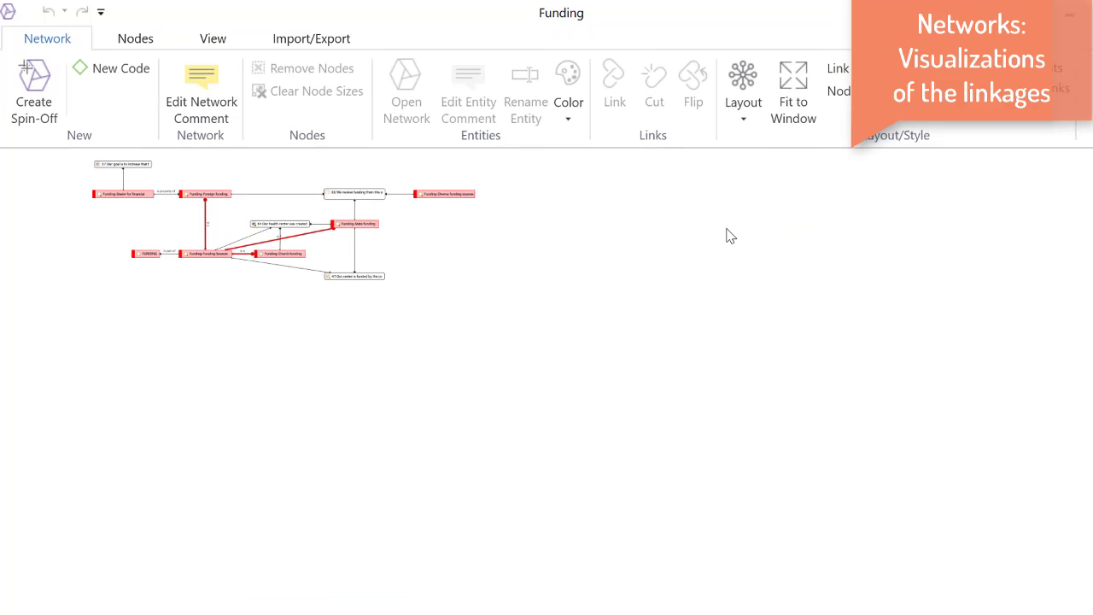
Apply the Orthogonal, Orthogonal - Tree, then Circular layouts to the Funding network
{"action": "left_click", "coordinate": [741, 122]}
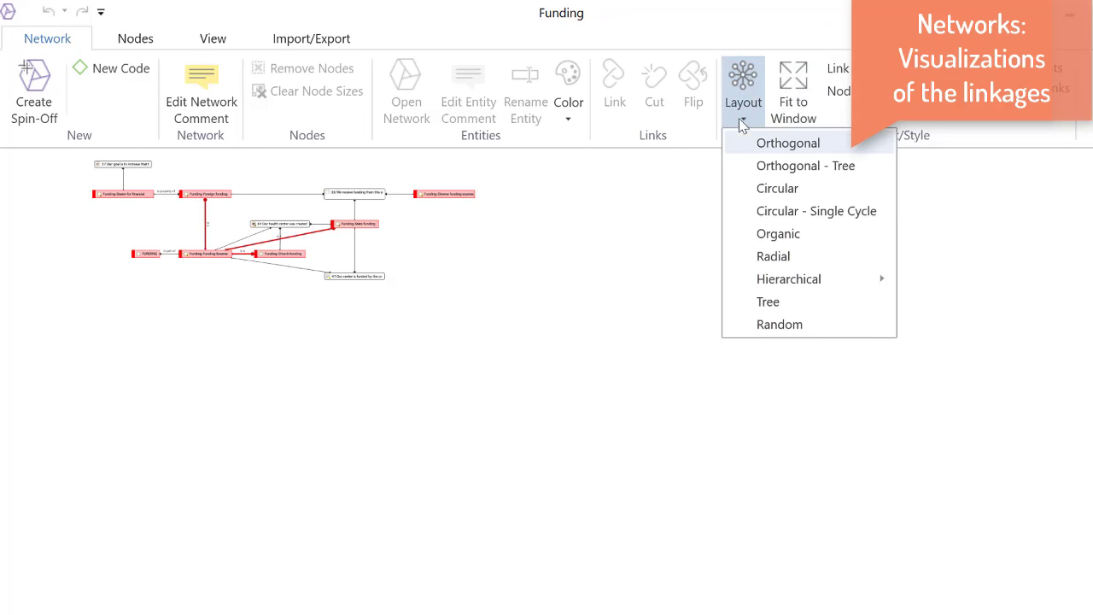
{"action": "left_click", "coordinate": [759, 146]}
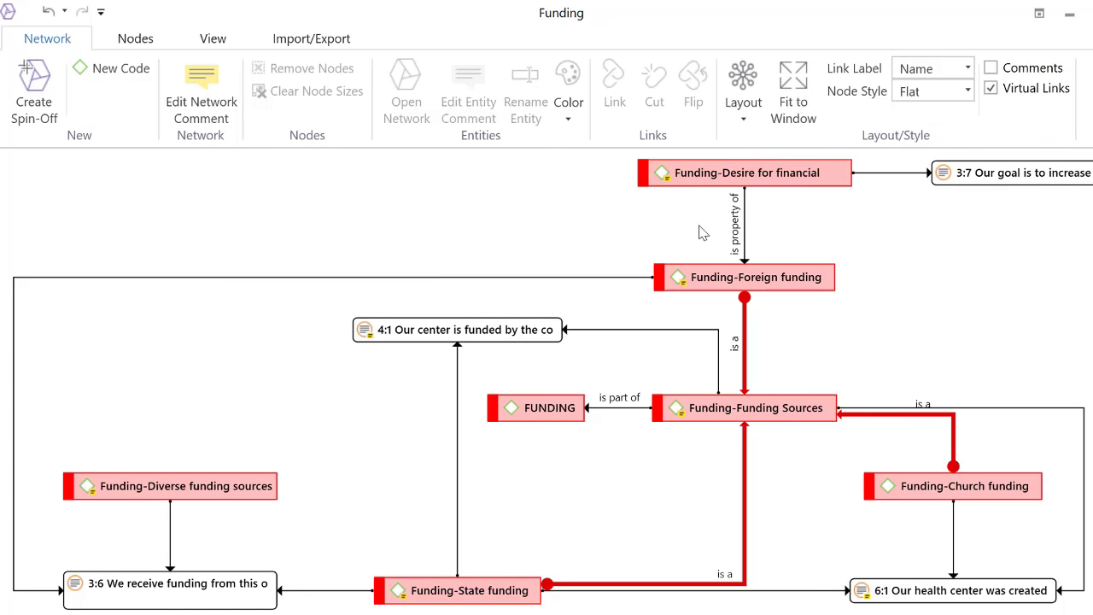
{"action": "left_click", "coordinate": [743, 82]}
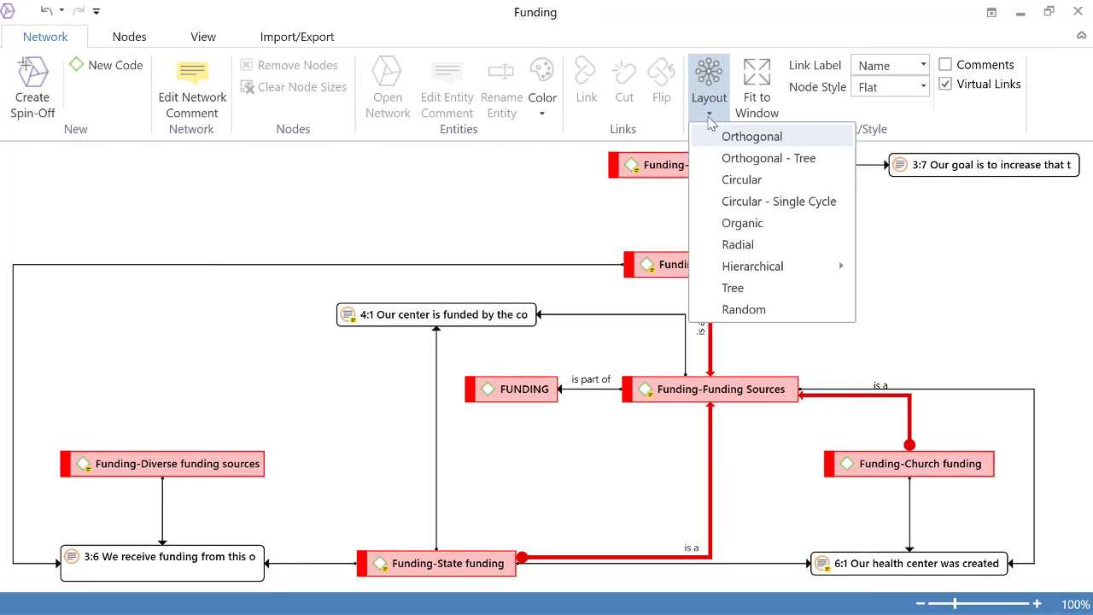
{"action": "left_click", "coordinate": [735, 162]}
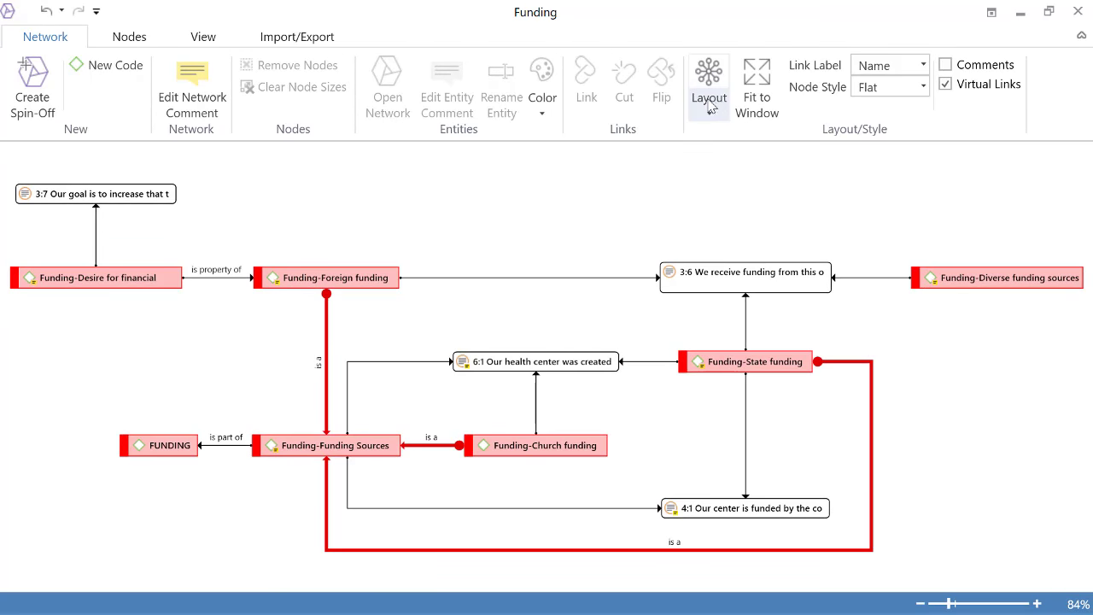
{"action": "left_click", "coordinate": [707, 109]}
{"action": "left_click", "coordinate": [726, 180]}
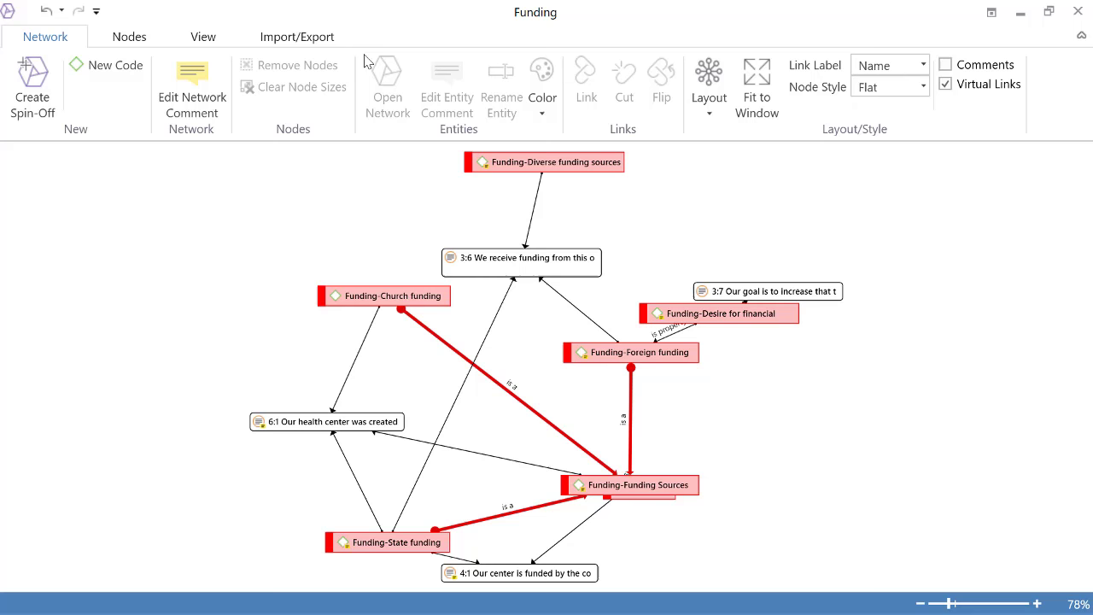
{"action": "left_click", "coordinate": [152, 38]}
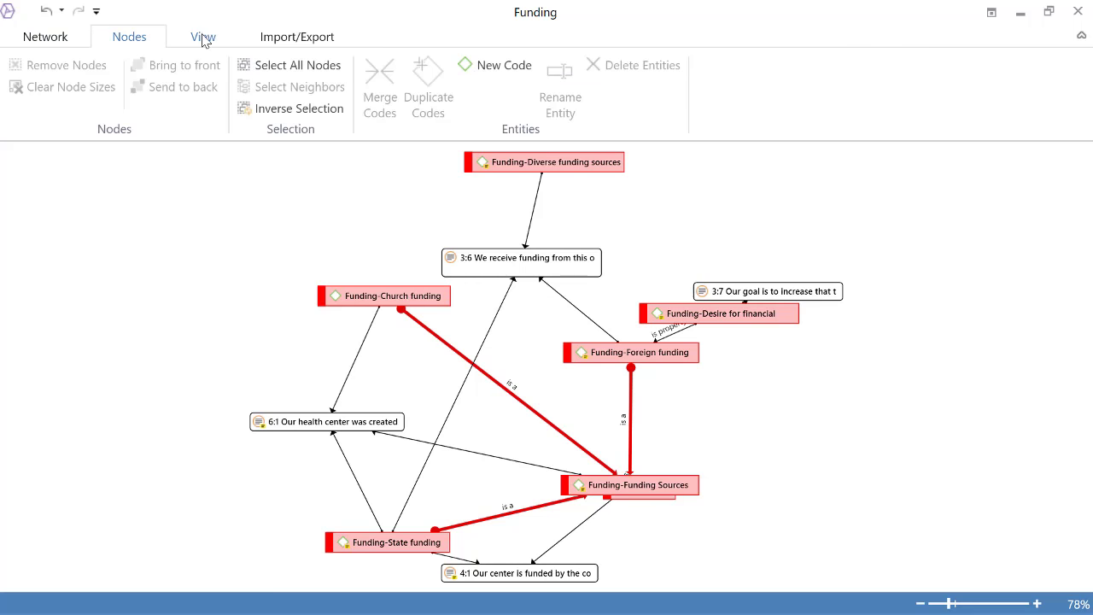
Set the Funding network's link routing to poly lines
{"action": "left_click", "coordinate": [203, 36]}
{"action": "left_click", "coordinate": [203, 113]}
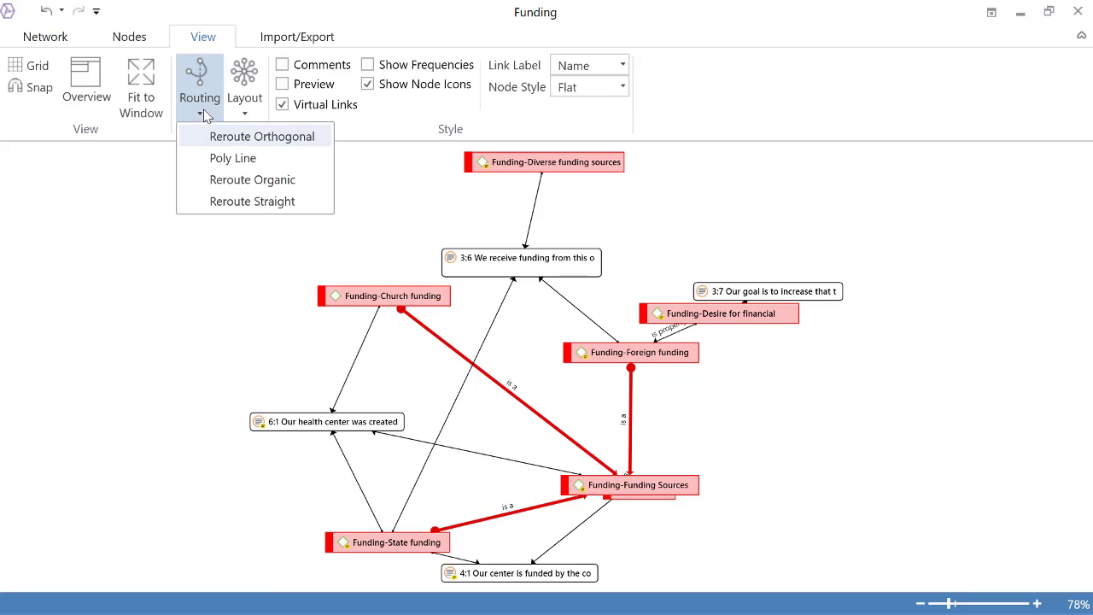
{"action": "left_click", "coordinate": [232, 159]}
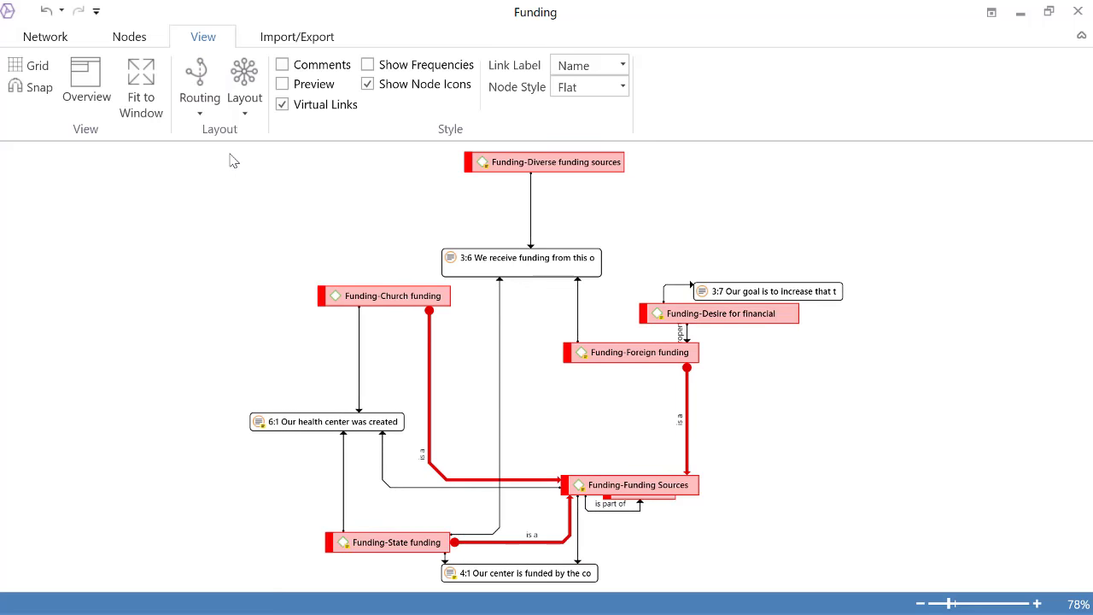
Try the Organic and Hierarchical (left-to-right, root on top) layouts, ending with the Tree layout
{"action": "left_click", "coordinate": [246, 111]}
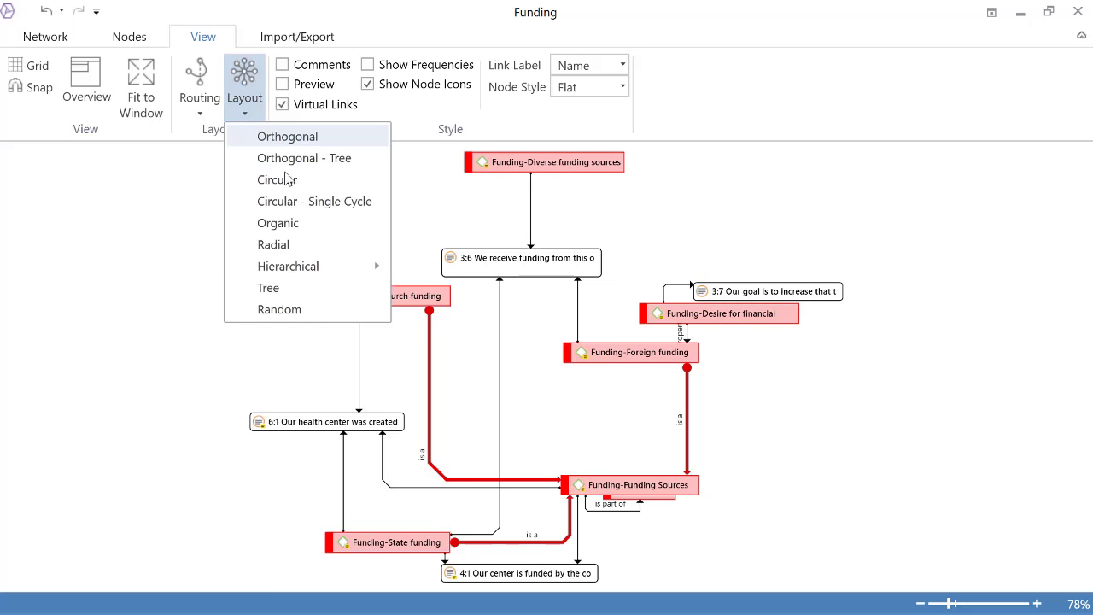
{"action": "left_click", "coordinate": [261, 224]}
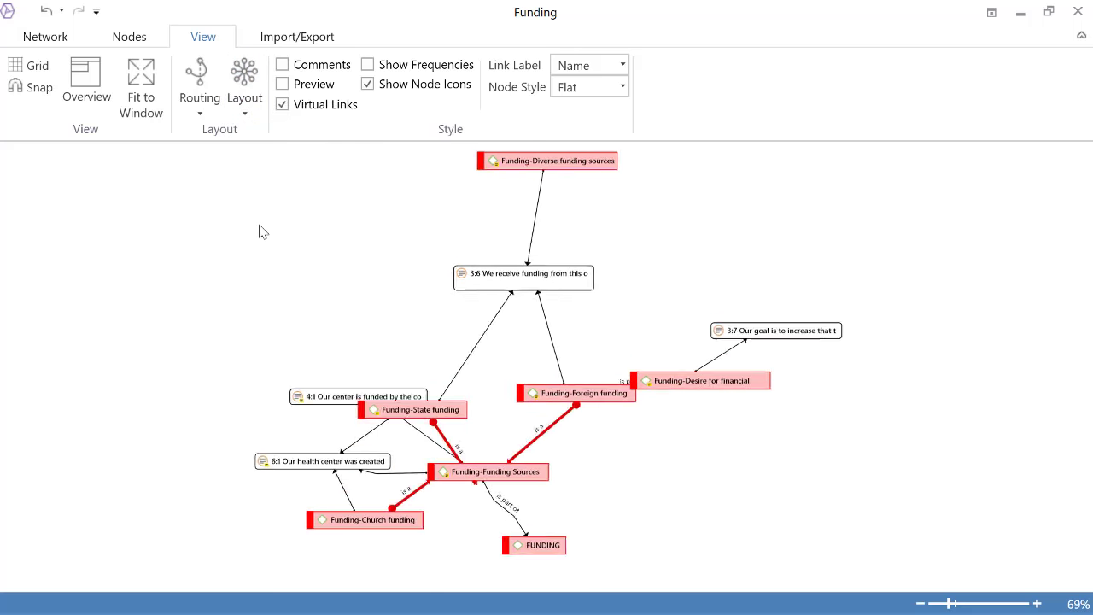
{"action": "left_click", "coordinate": [246, 115]}
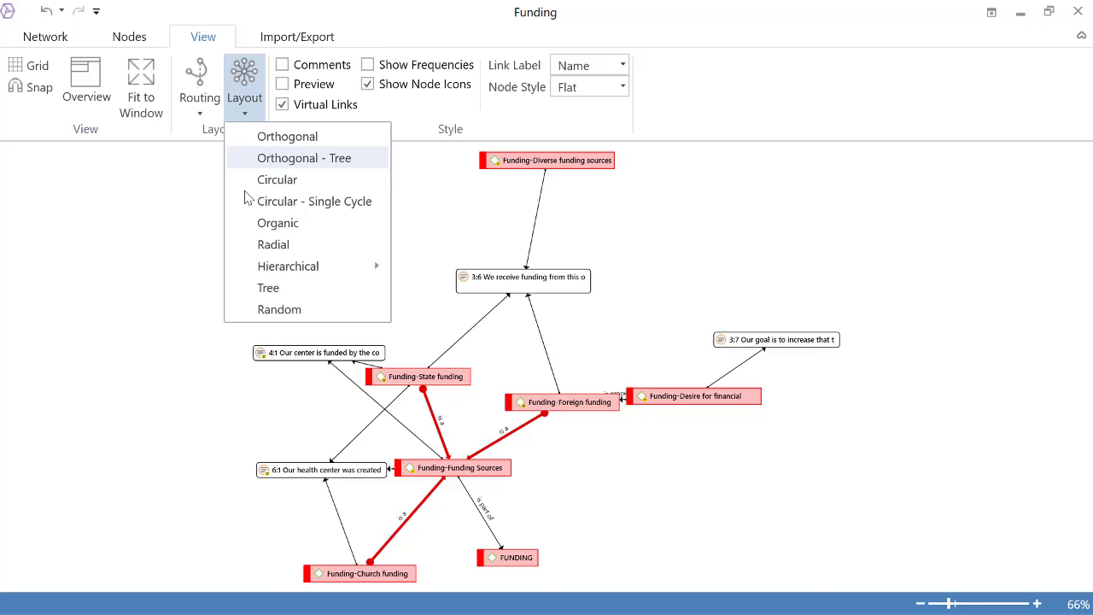
{"action": "mouse_move", "coordinate": [265, 264]}
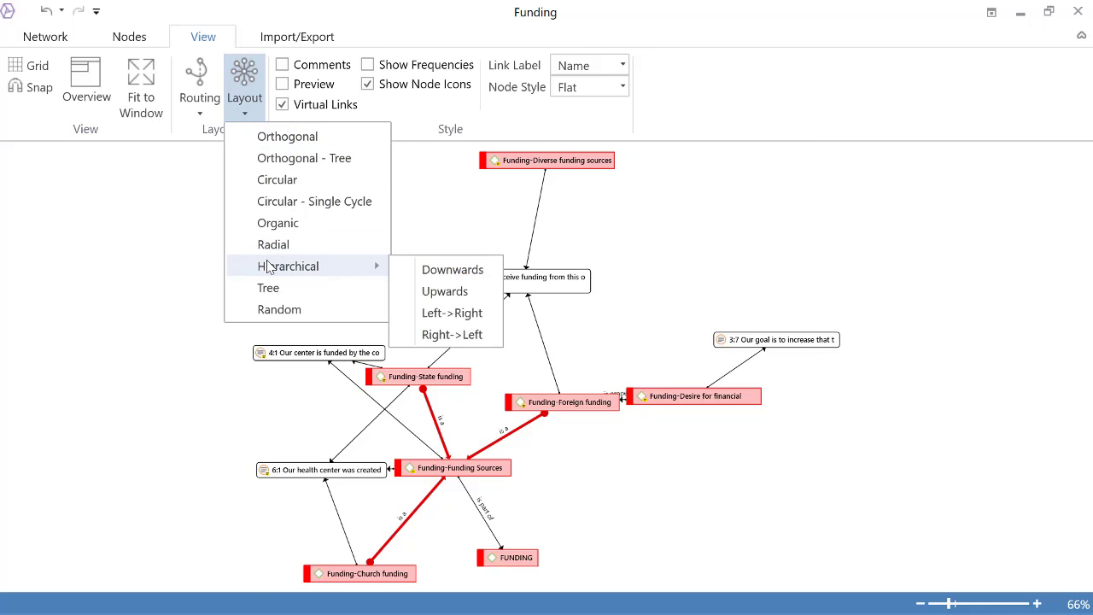
{"action": "left_click", "coordinate": [433, 315]}
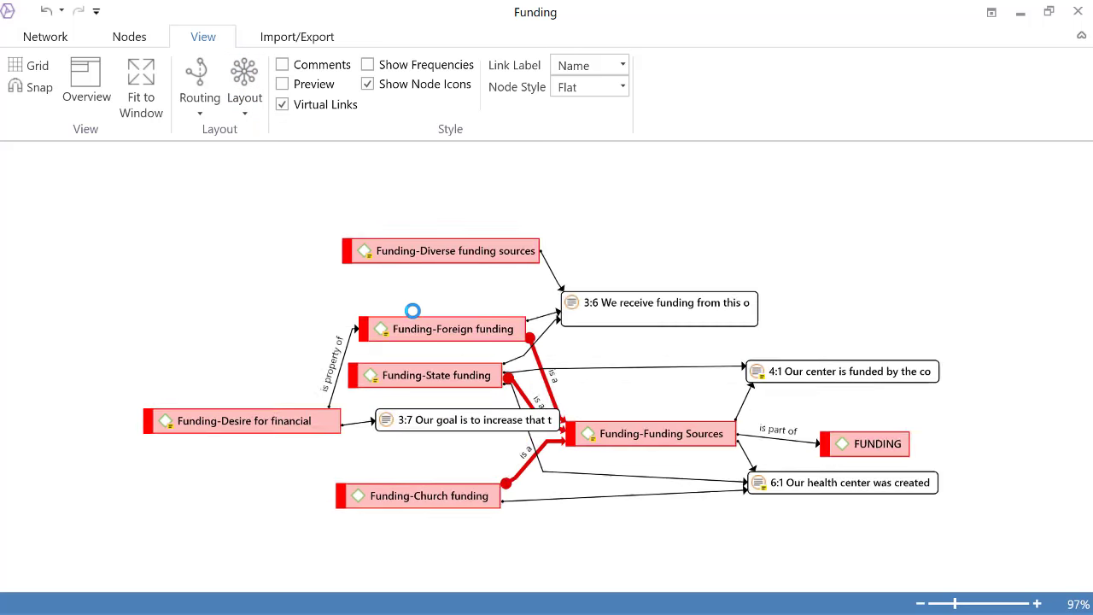
{"action": "left_click", "coordinate": [246, 109]}
{"action": "mouse_move", "coordinate": [322, 268]}
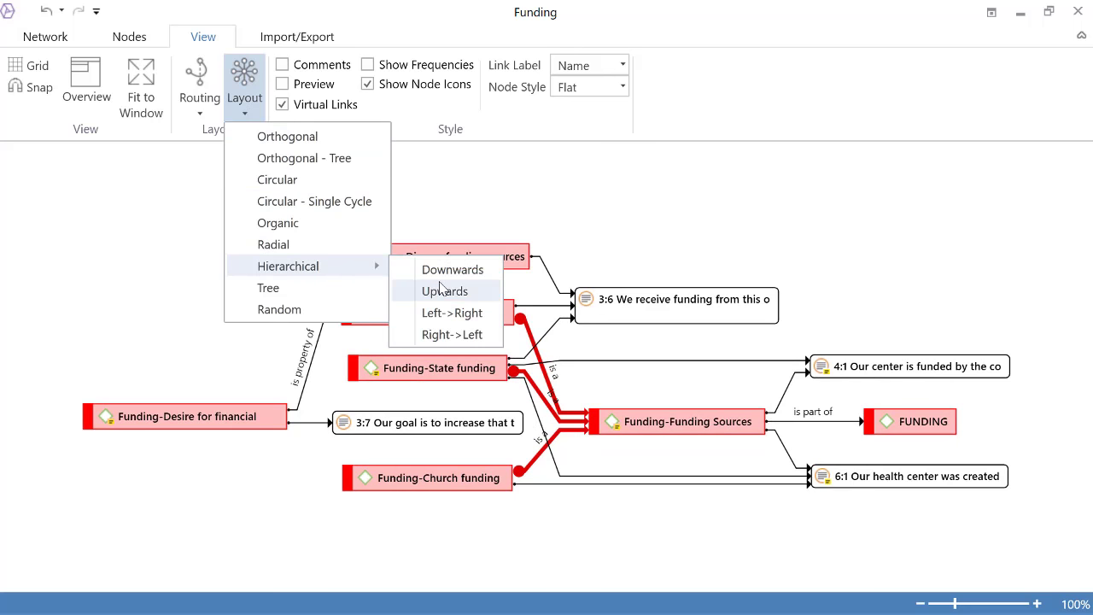
{"action": "left_click", "coordinate": [442, 291]}
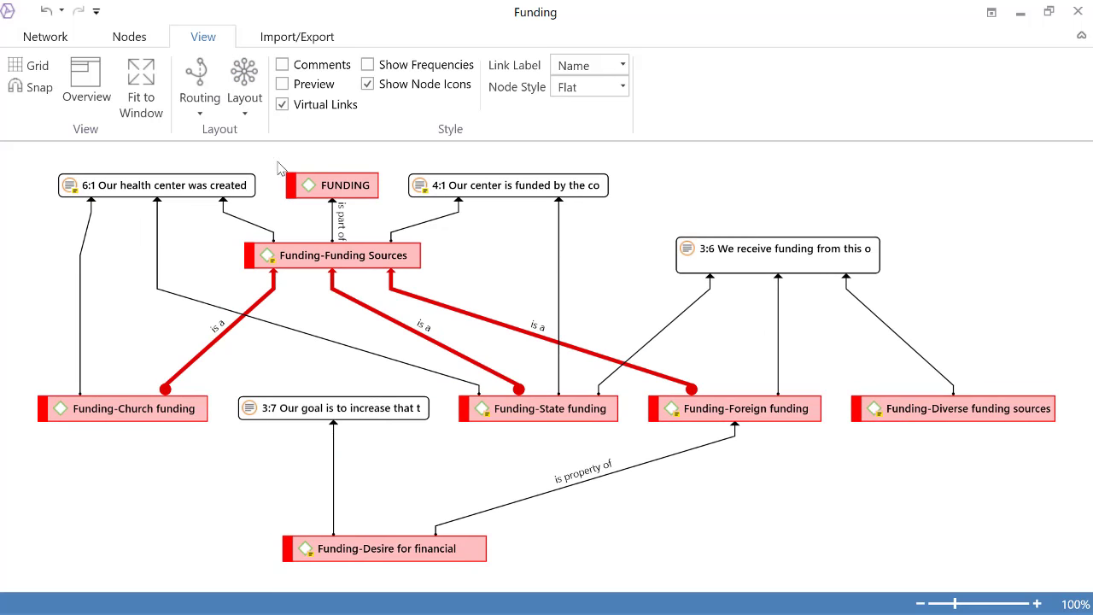
{"action": "left_click", "coordinate": [246, 109]}
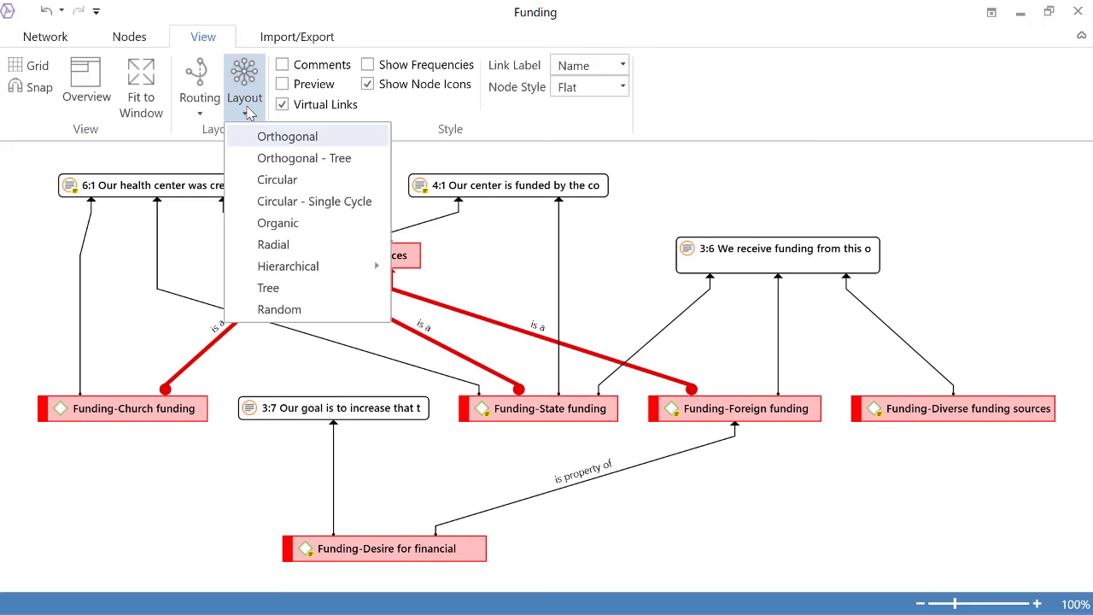
{"action": "left_click", "coordinate": [288, 291]}
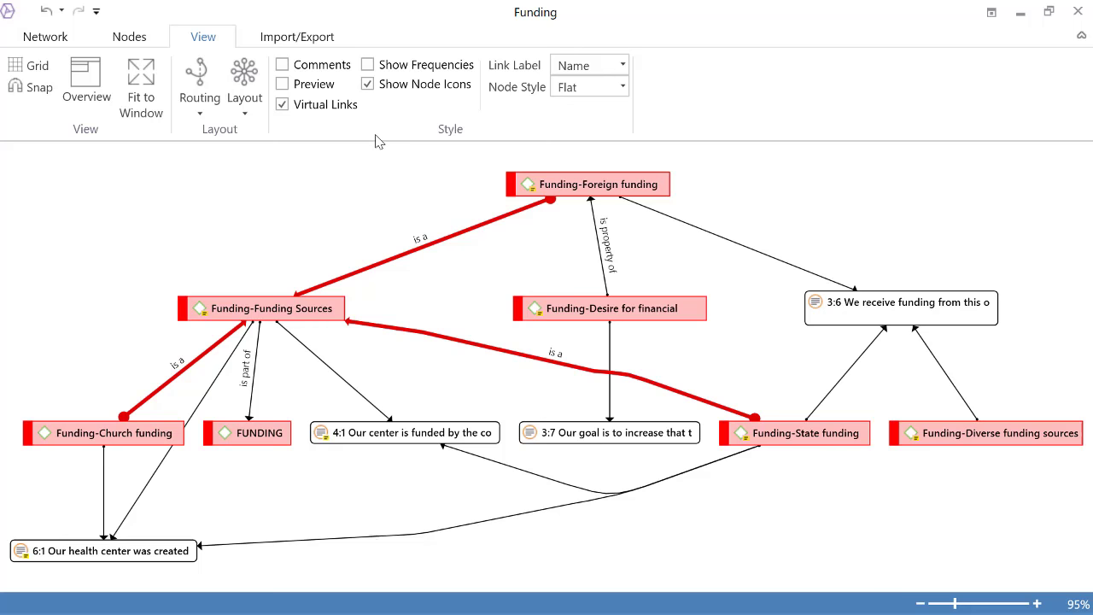
Close the Funding network editor, collapse Networks and expand Document Groups in the Explore tree
{"action": "left_click", "coordinate": [1079, 12]}
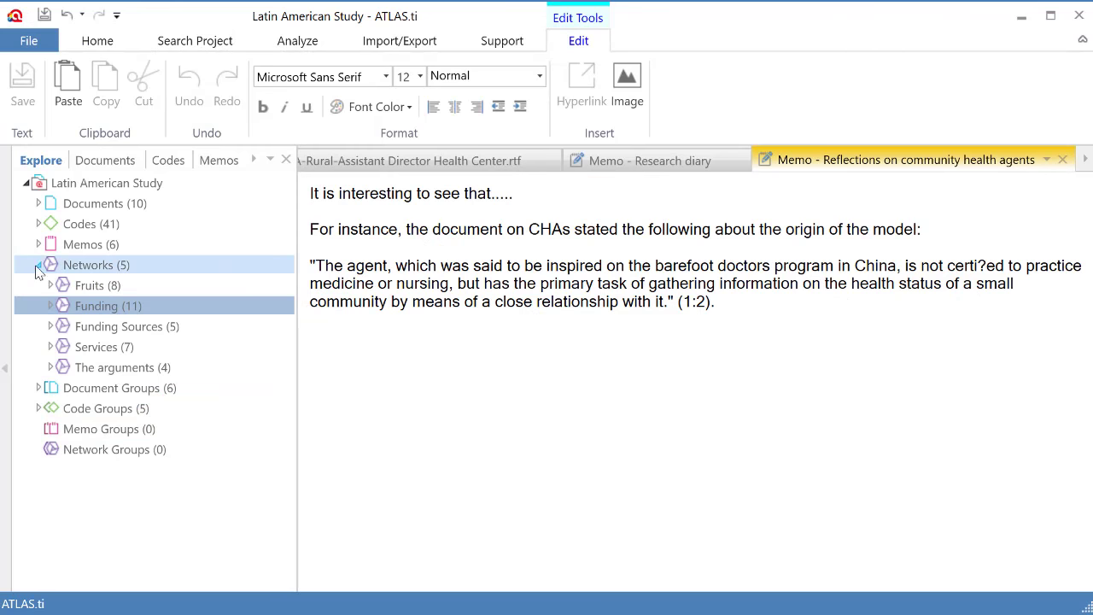
{"action": "left_click", "coordinate": [39, 265]}
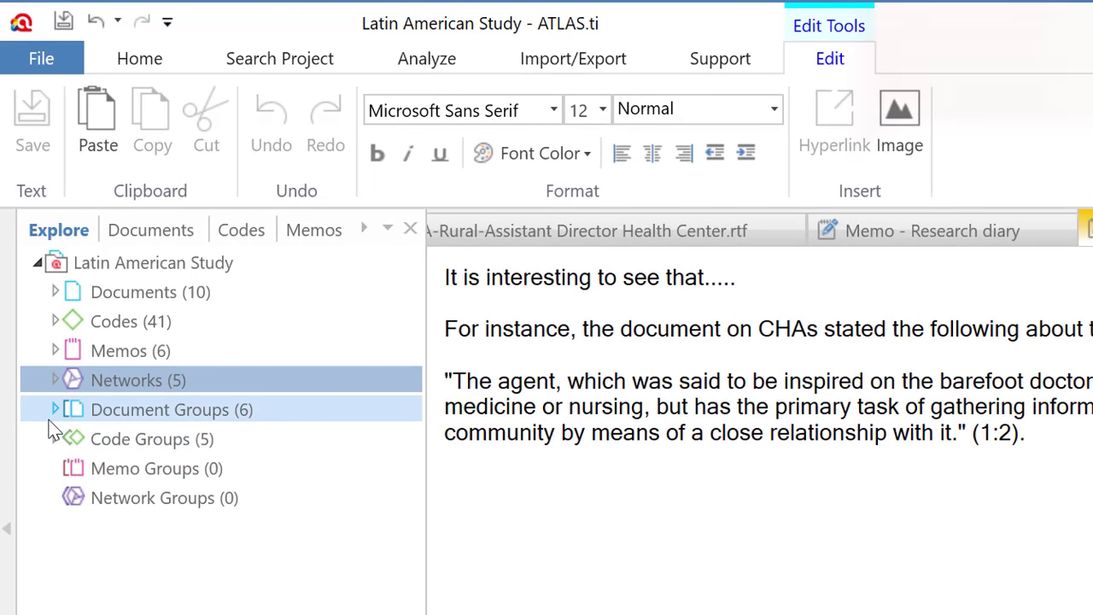
{"action": "left_click", "coordinate": [53, 409]}
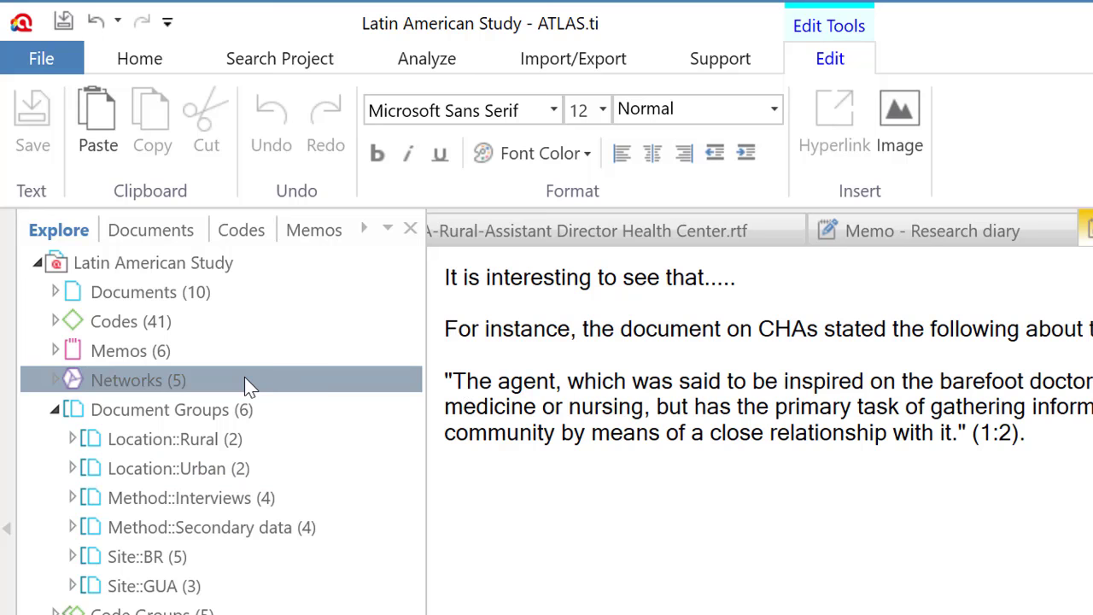
{"action": "left_click", "coordinate": [54, 410]}
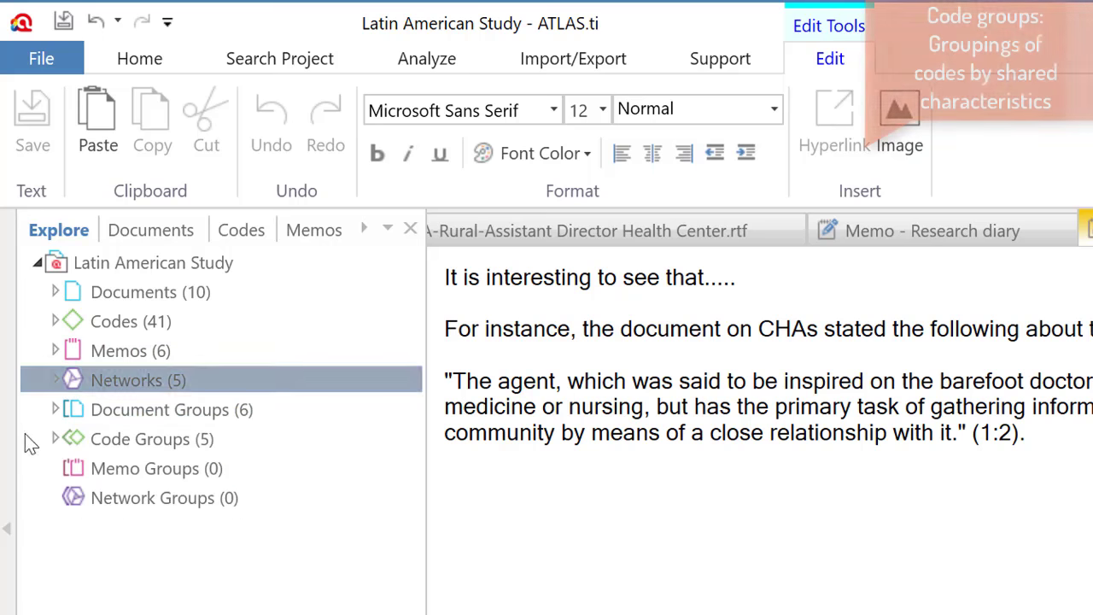
{"action": "left_click", "coordinate": [55, 439]}
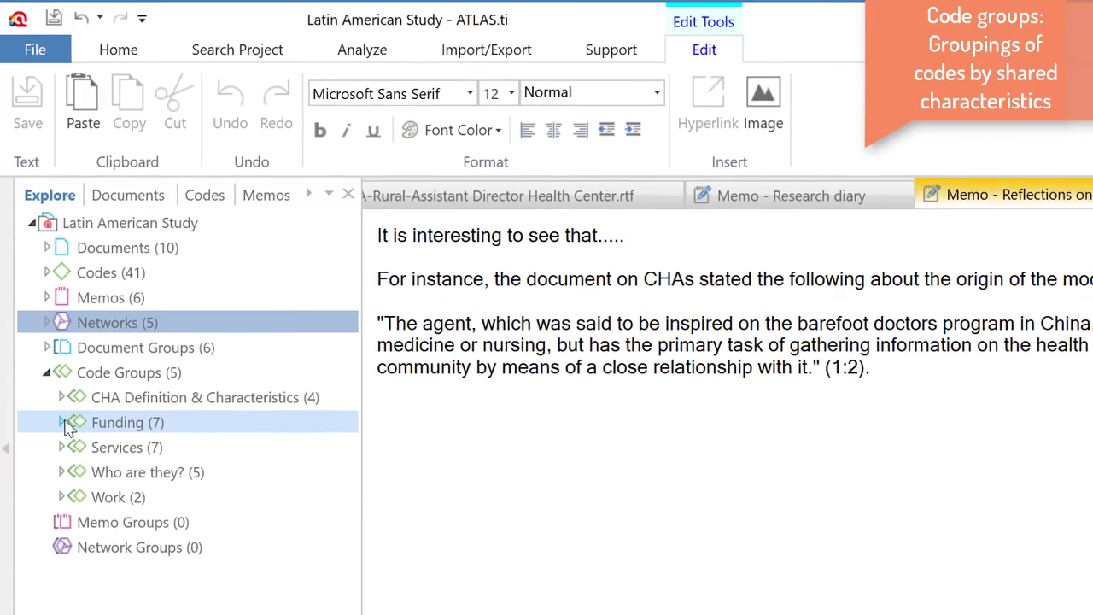
{"action": "left_click", "coordinate": [60, 416]}
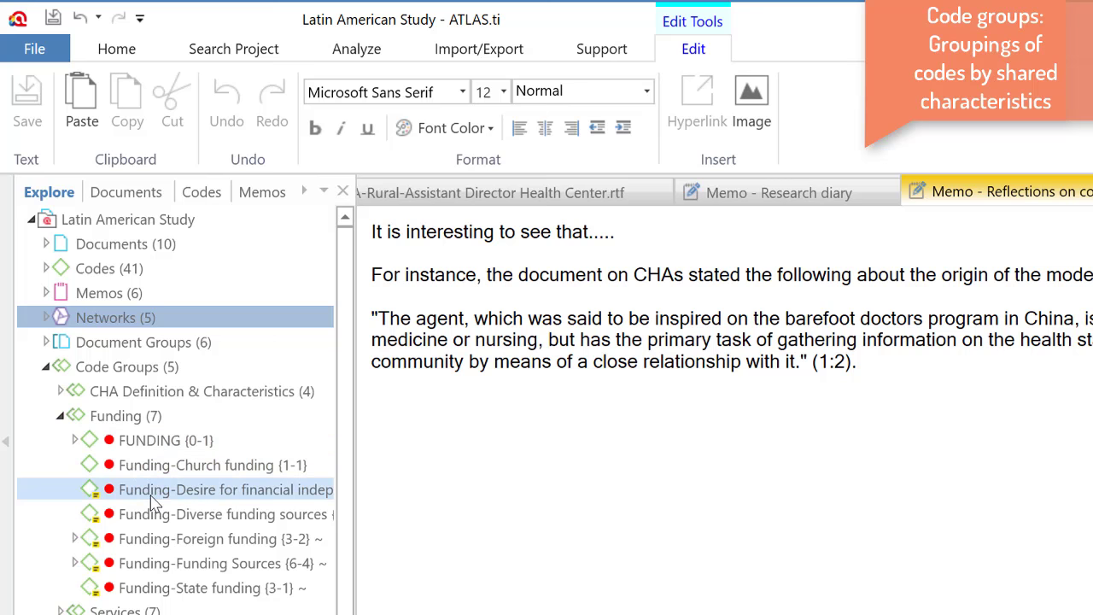
{"action": "left_click", "coordinate": [62, 416]}
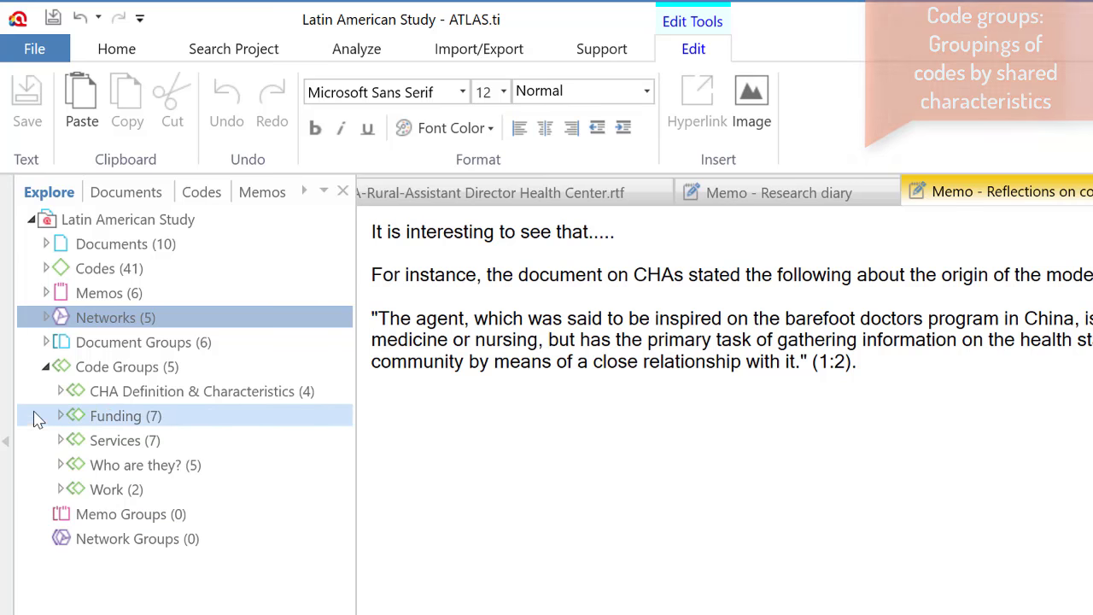
{"action": "left_click", "coordinate": [46, 366]}
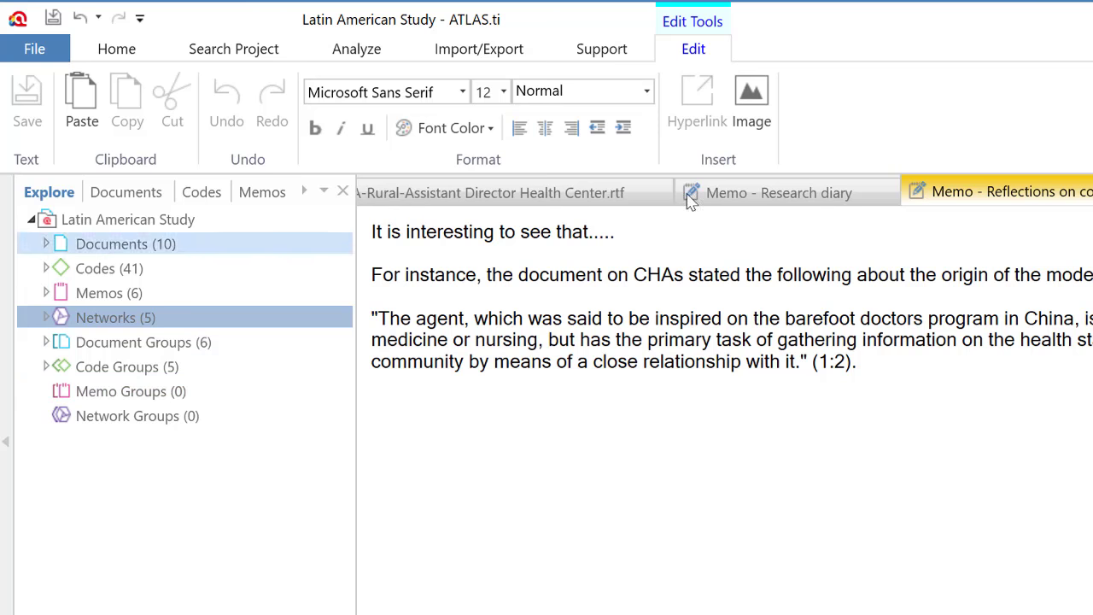
Move the Research diary memo into a new tab group below and show the D5 interview document
{"action": "left_click", "coordinate": [867, 195]}
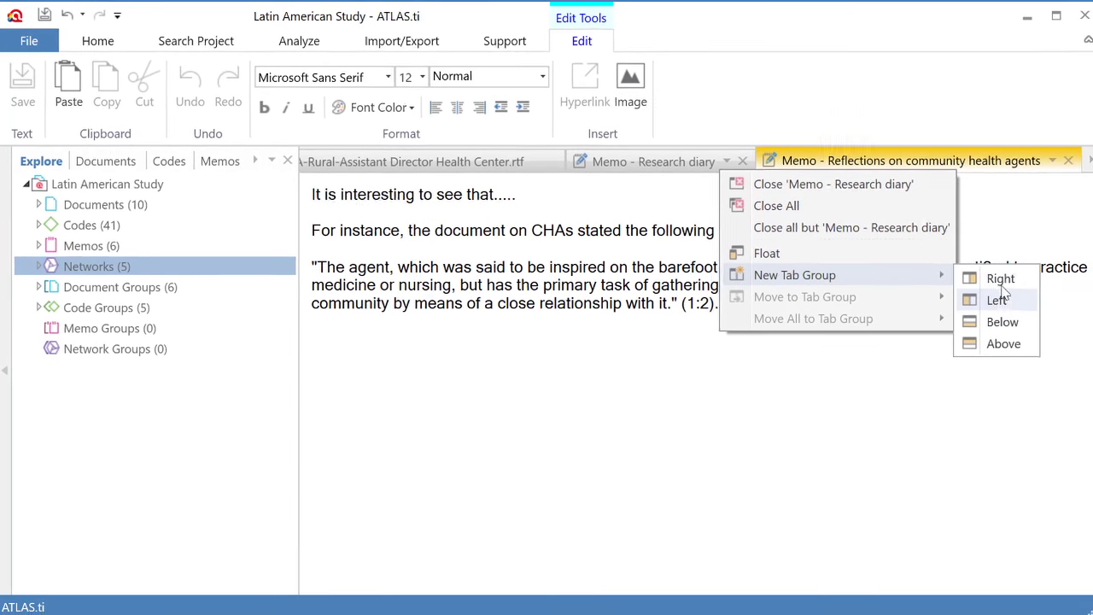
{"action": "left_click", "coordinate": [995, 321]}
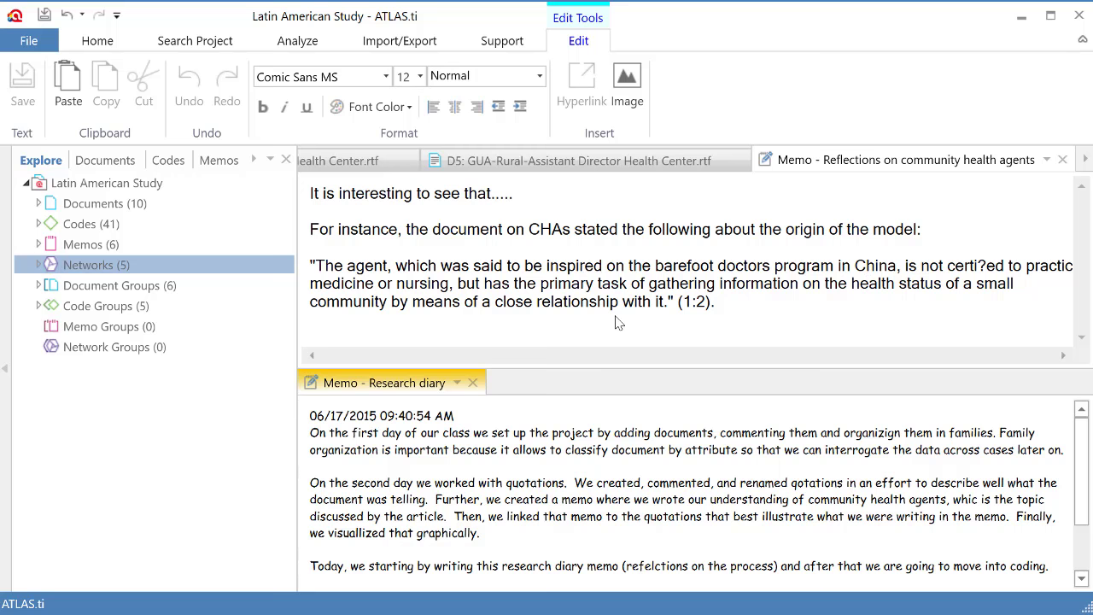
{"action": "left_click", "coordinate": [552, 161]}
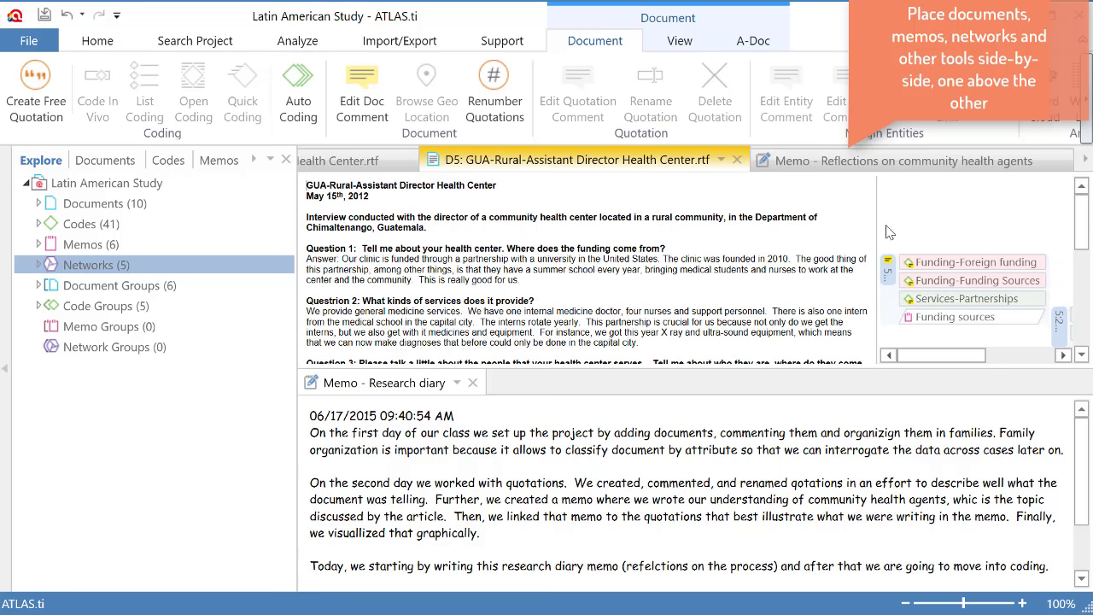
Widen the D5 codes margin and append 'You write what you learn' on a new line in the Research diary memo
{"action": "left_click_drag", "start_coordinate": [877, 224], "coordinate": [777, 222]}
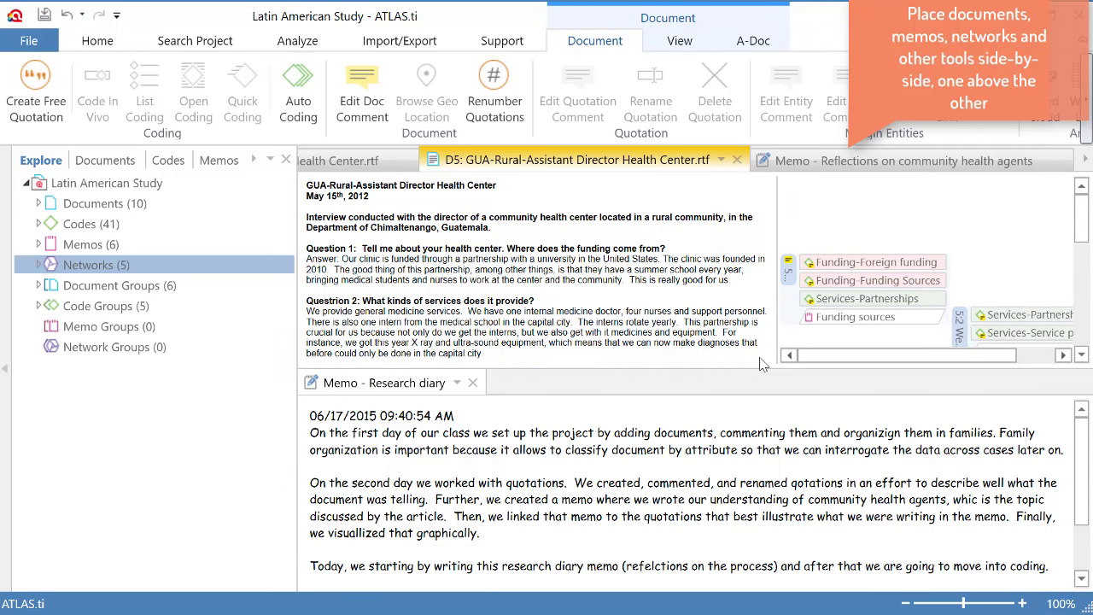
{"action": "left_click_drag", "start_coordinate": [1083, 439], "coordinate": [1071, 504]}
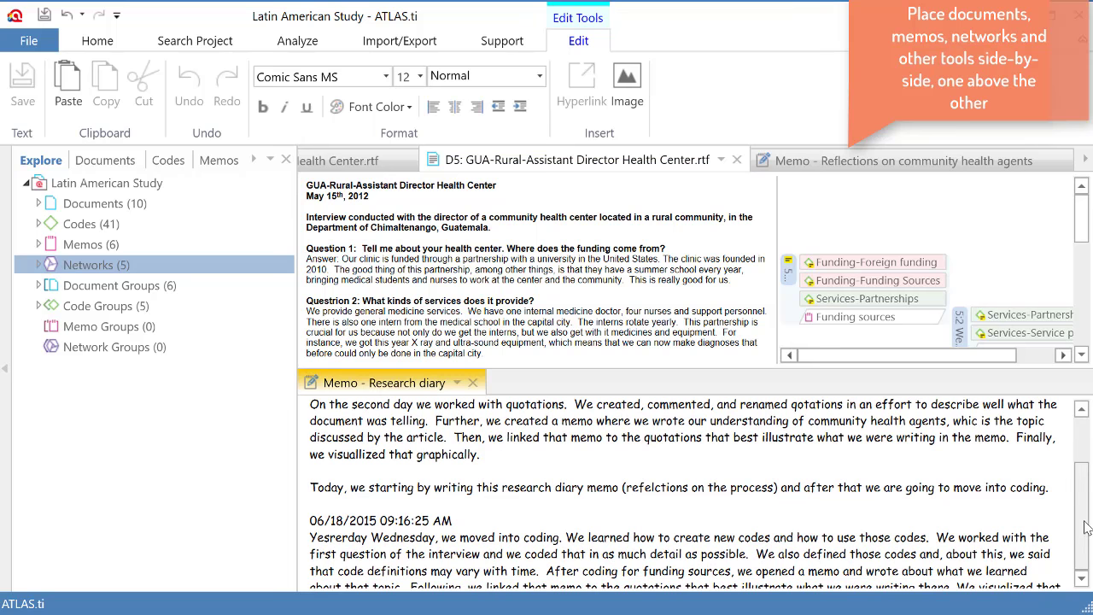
{"action": "left_click", "coordinate": [1070, 586]}
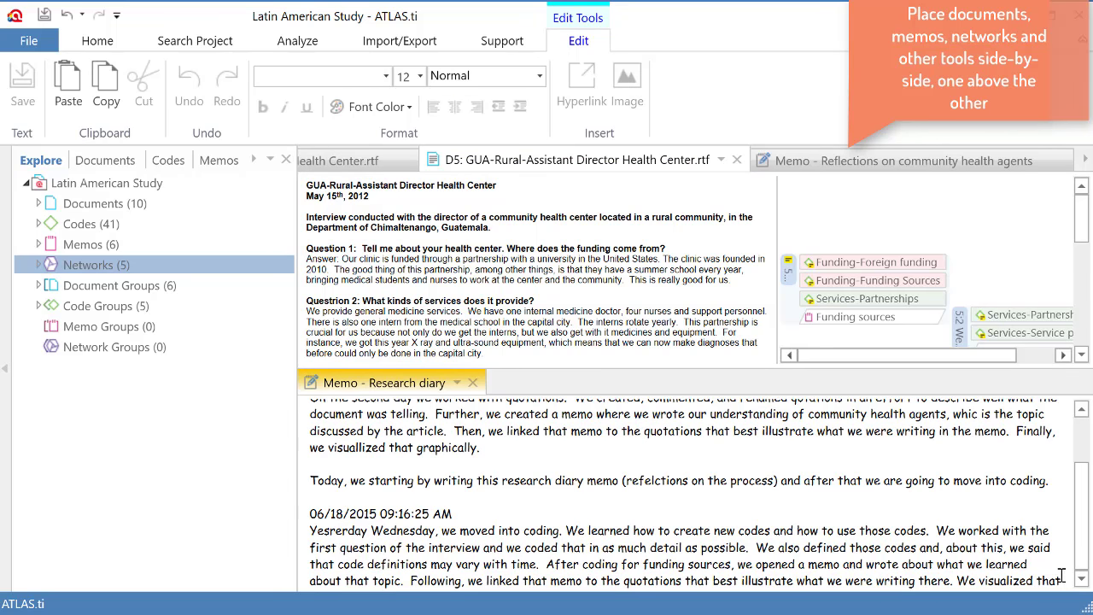
{"action": "key", "text": "ctrl+End"}
{"action": "key", "text": "Return"}
{"action": "key", "text": "Return"}
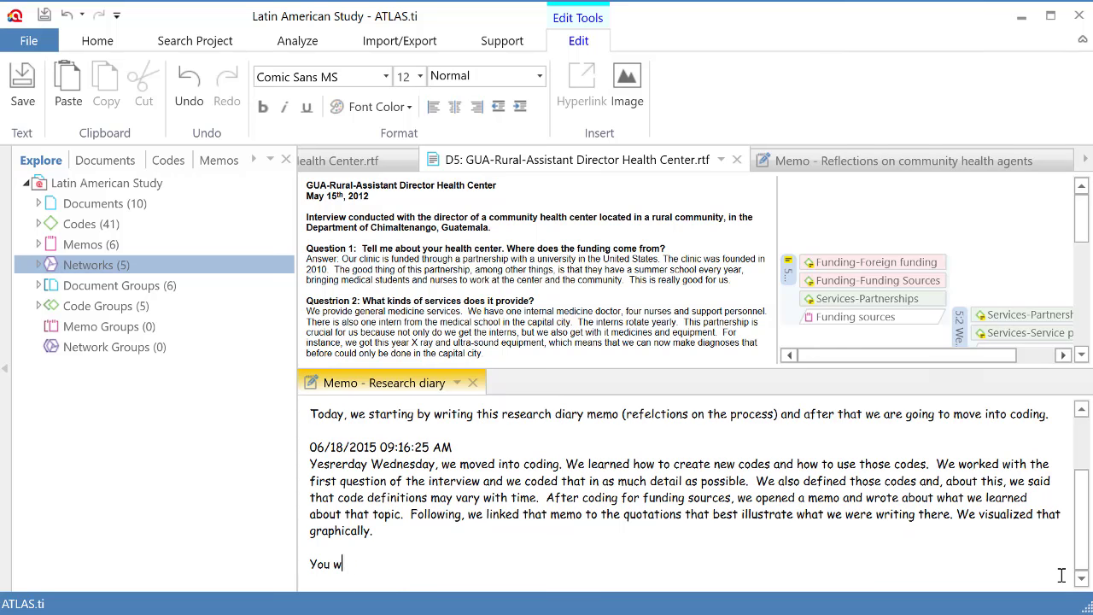
{"action": "type", "text": "You write what you learn...."}
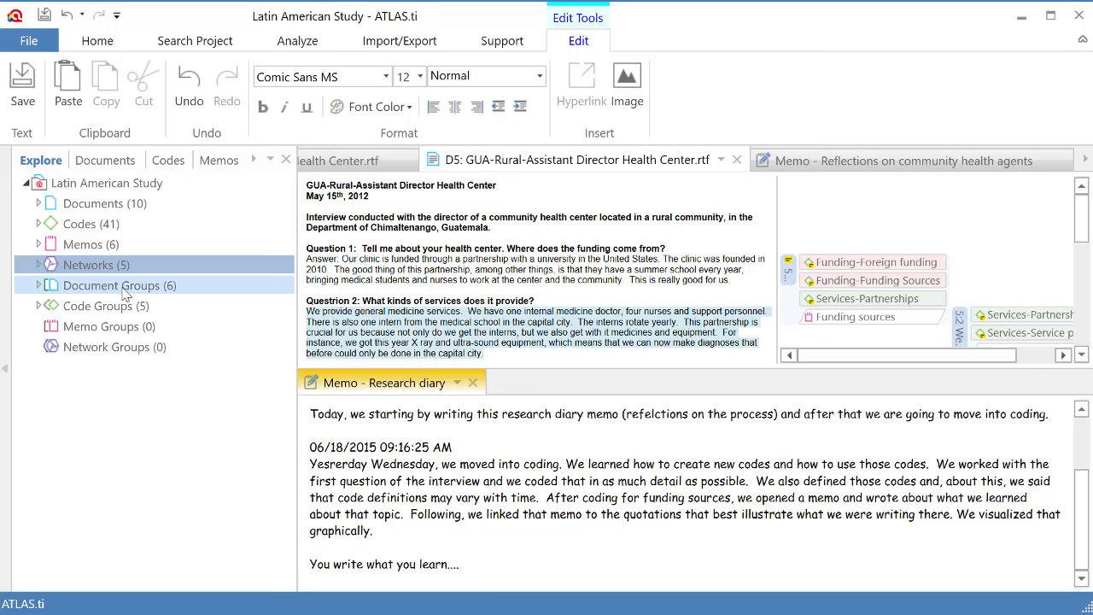
Open the Funding Sources network from the Networks Manager and dock it in the main window
{"action": "double_click", "coordinate": [75, 266]}
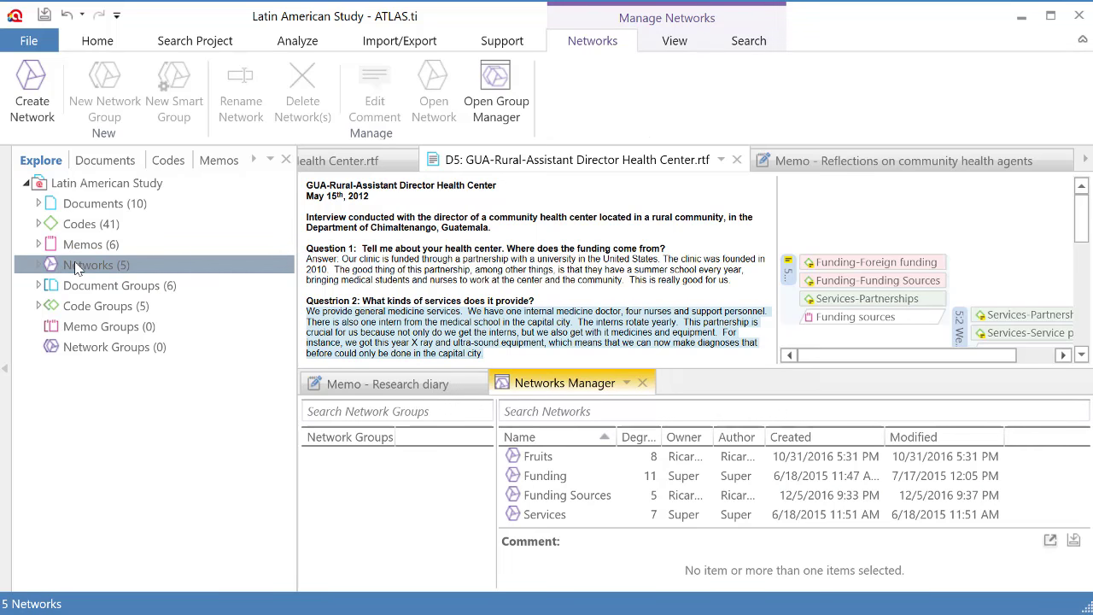
{"action": "double_click", "coordinate": [567, 497]}
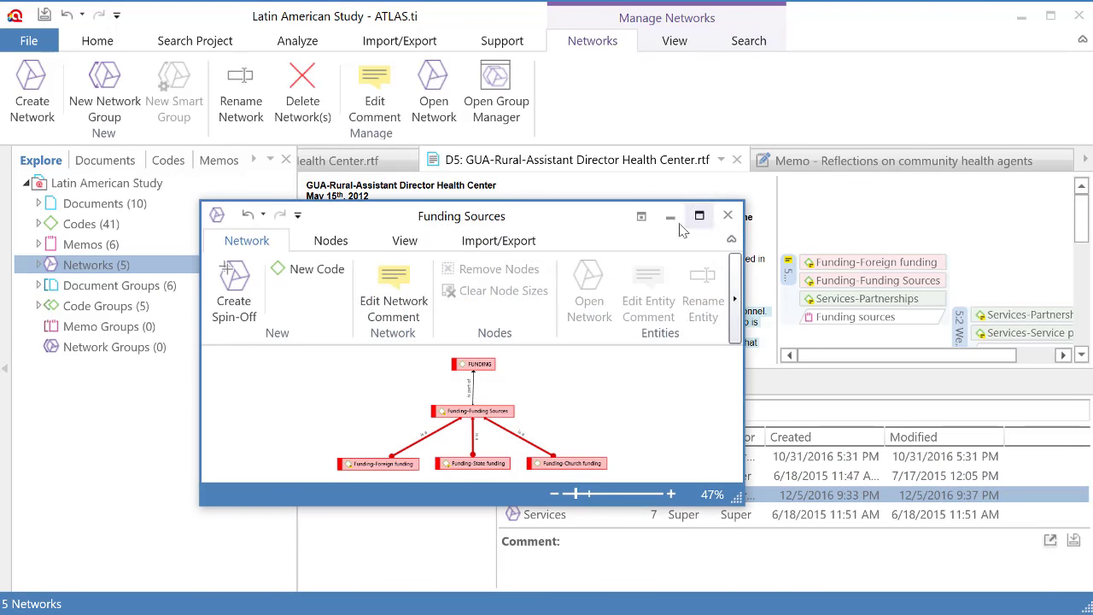
{"action": "left_click", "coordinate": [642, 217]}
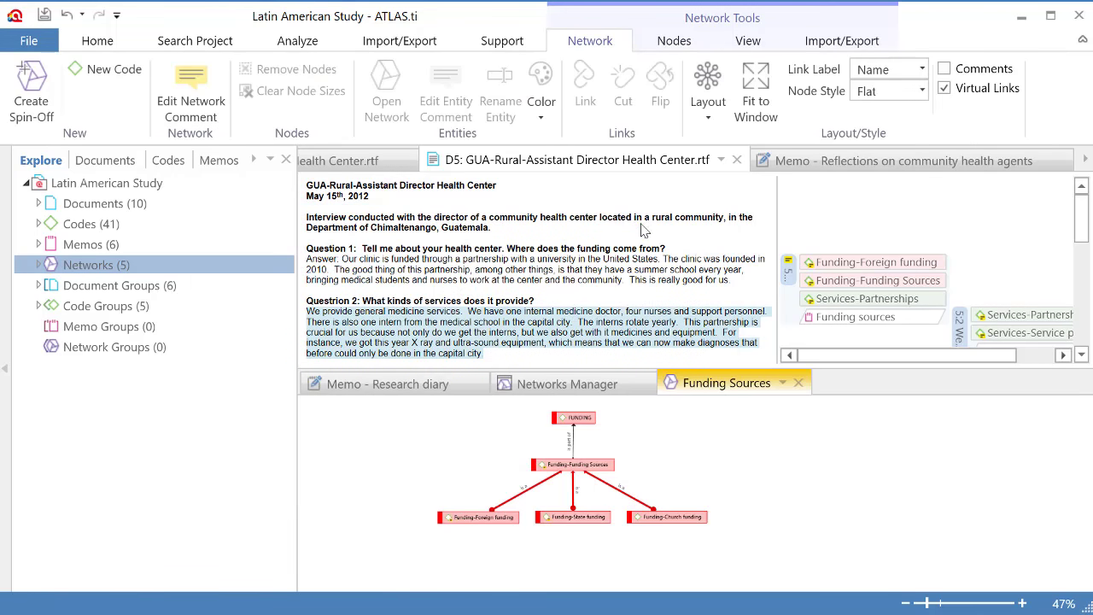
Move Funding Sources into a new tab group on the right and give the lower panes more height
{"action": "right_click", "coordinate": [780, 379]}
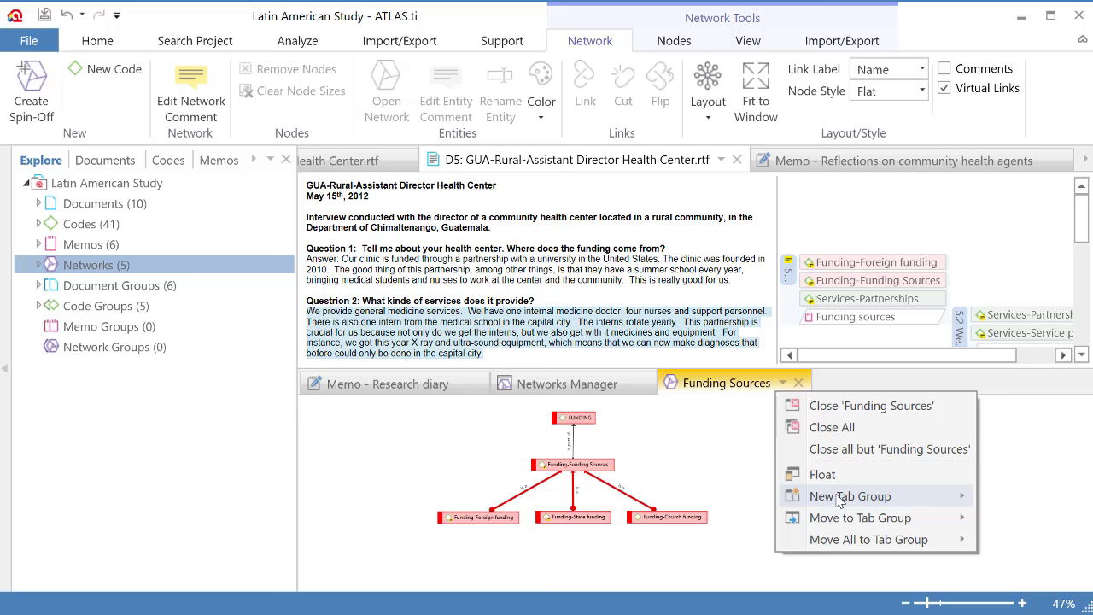
{"action": "mouse_move", "coordinate": [837, 498]}
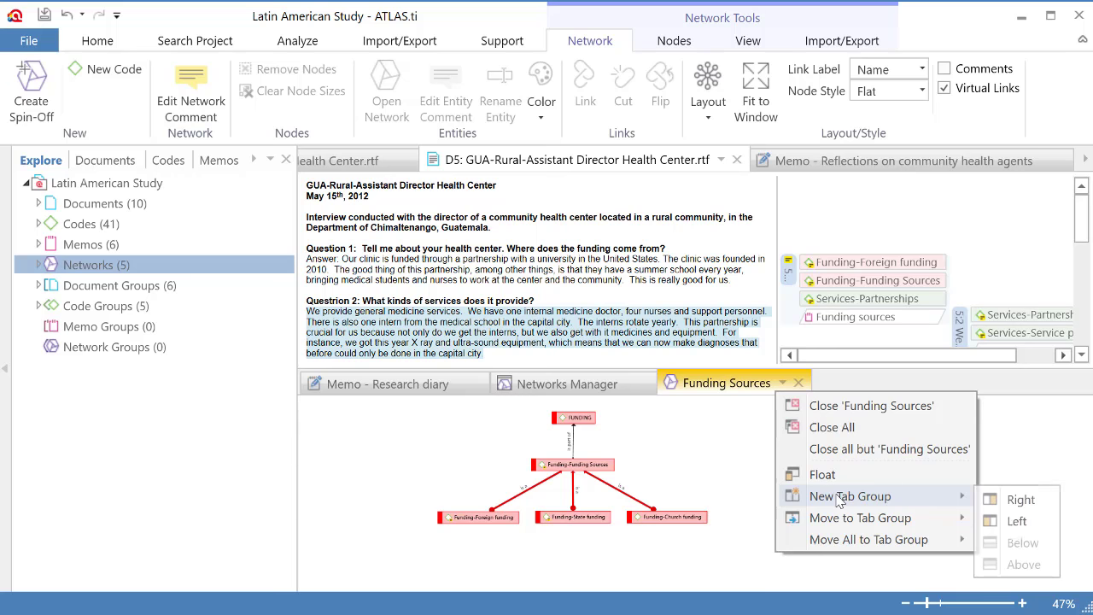
{"action": "left_click", "coordinate": [1016, 506]}
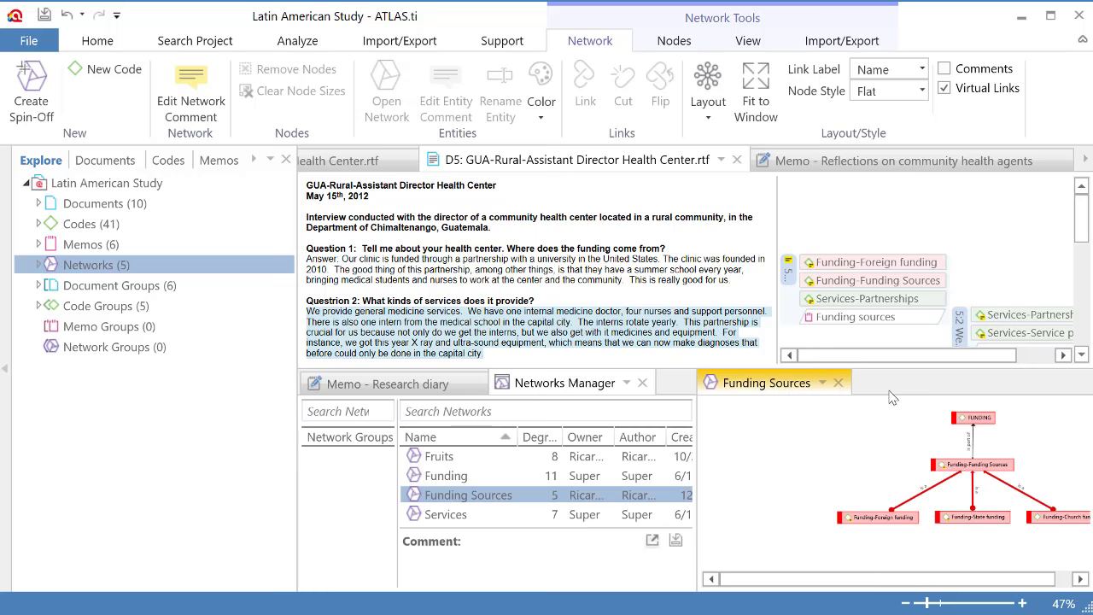
{"action": "left_click_drag", "start_coordinate": [878, 372], "coordinate": [871, 309]}
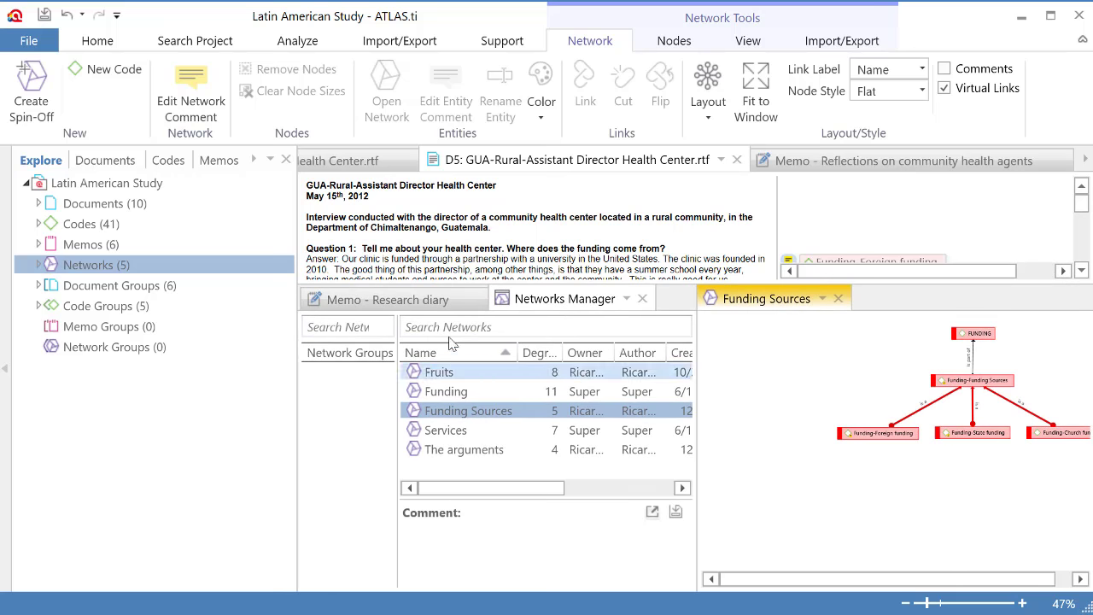
{"action": "left_click", "coordinate": [436, 298]}
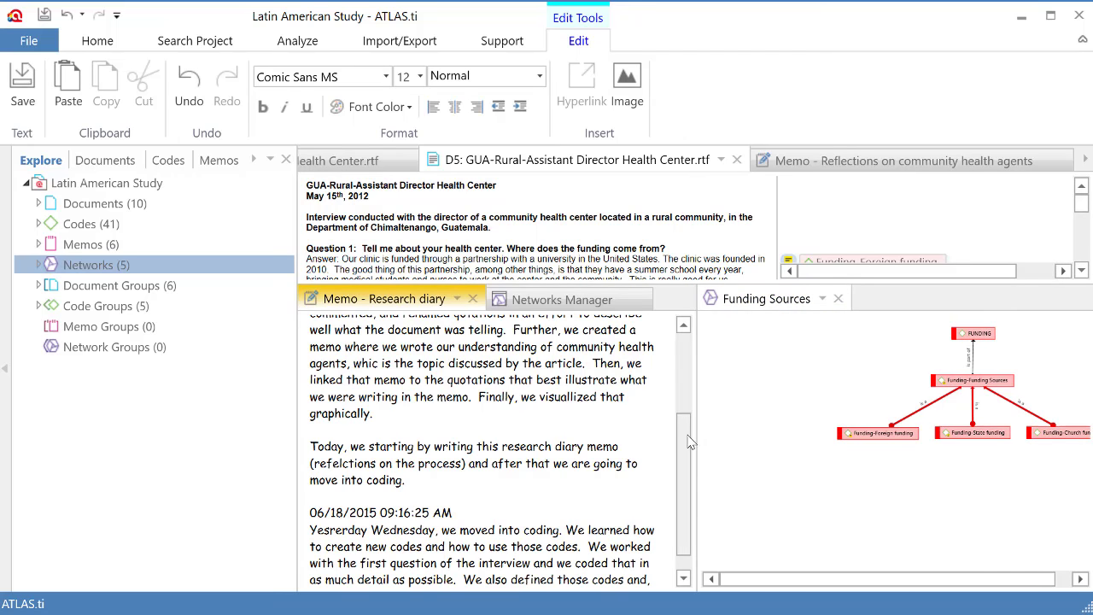
Zoom the Funding Sources network to 75% and make the D5 interview pane taller
{"action": "scroll", "coordinate": [694, 437], "scroll_direction": "down", "scroll_amount": 1}
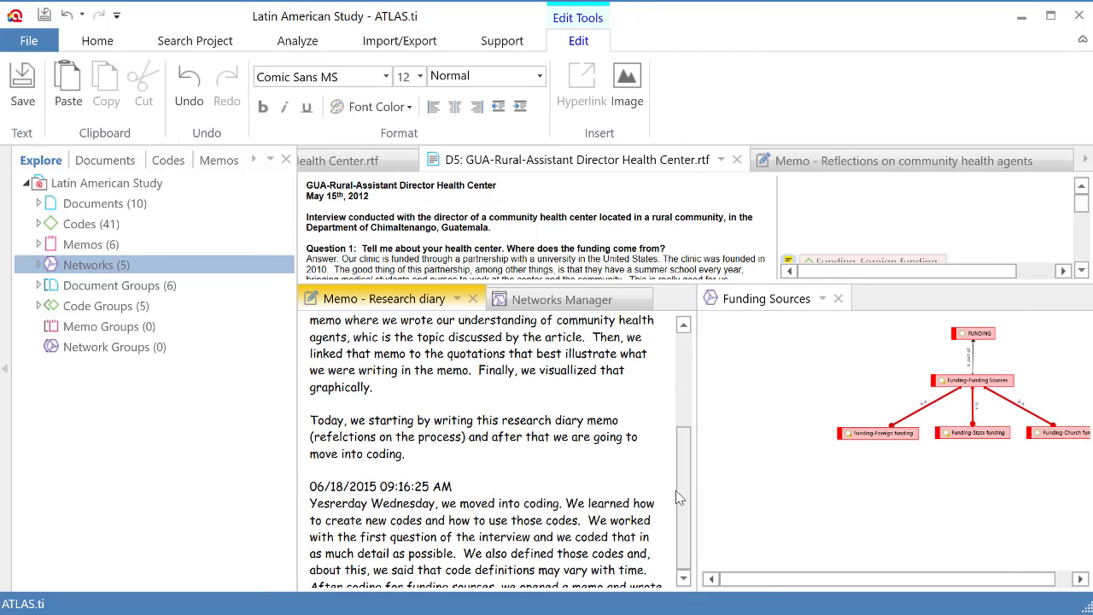
{"action": "left_click", "coordinate": [799, 568]}
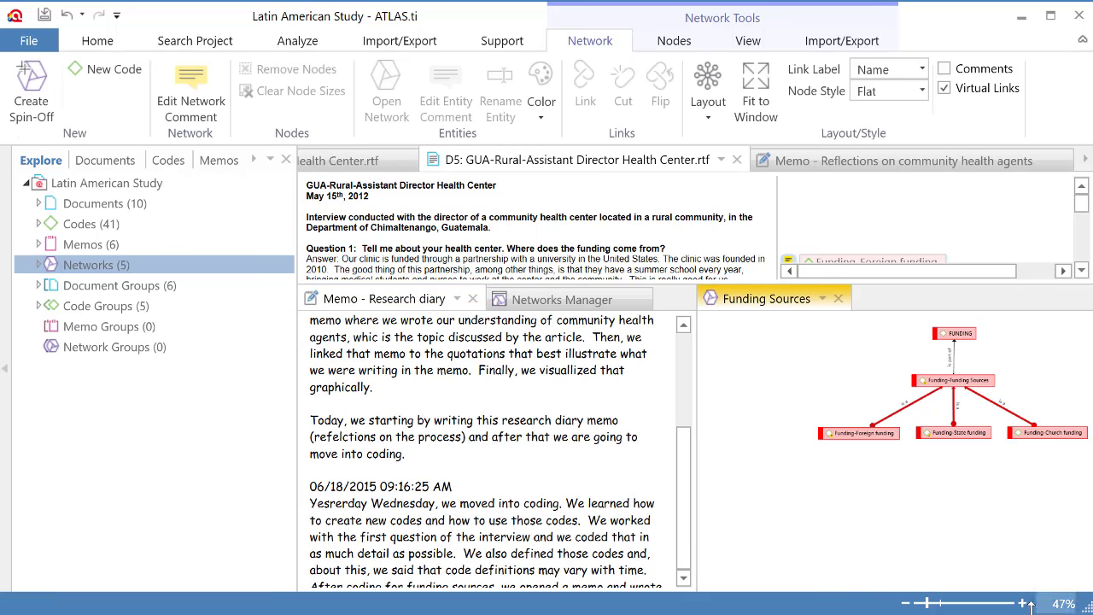
{"action": "left_click", "coordinate": [1024, 603]}
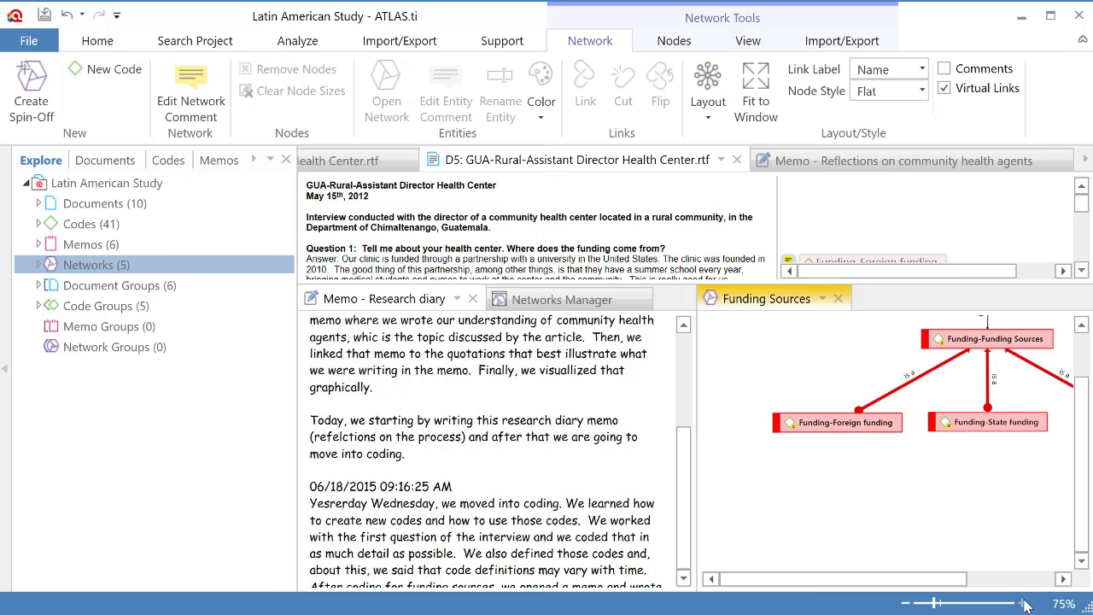
{"action": "left_click_drag", "start_coordinate": [889, 580], "coordinate": [1017, 583]}
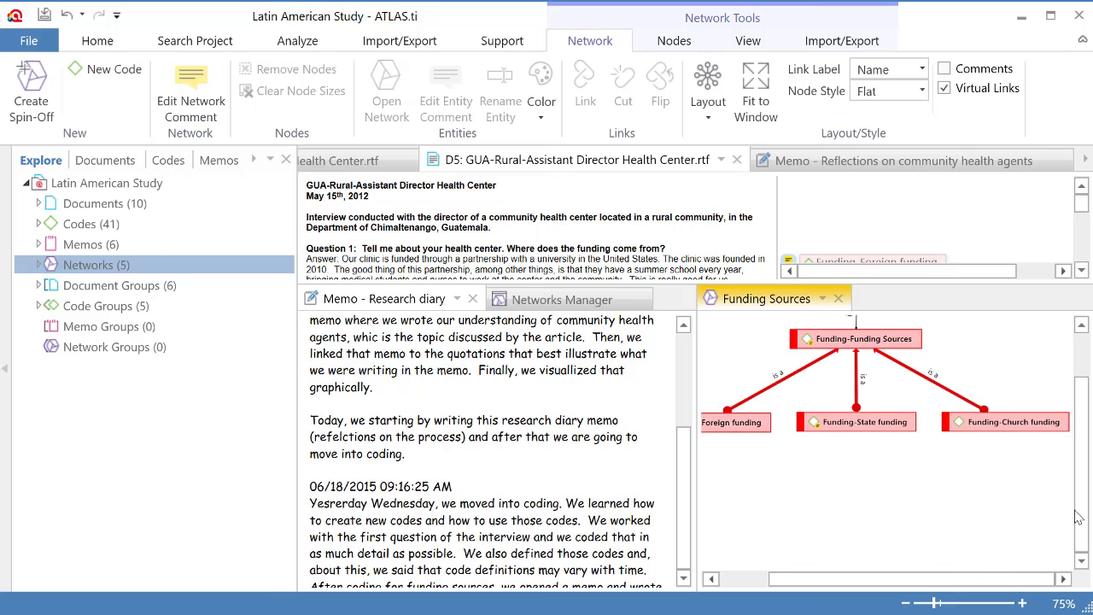
{"action": "left_click_drag", "start_coordinate": [1079, 518], "coordinate": [1081, 415]}
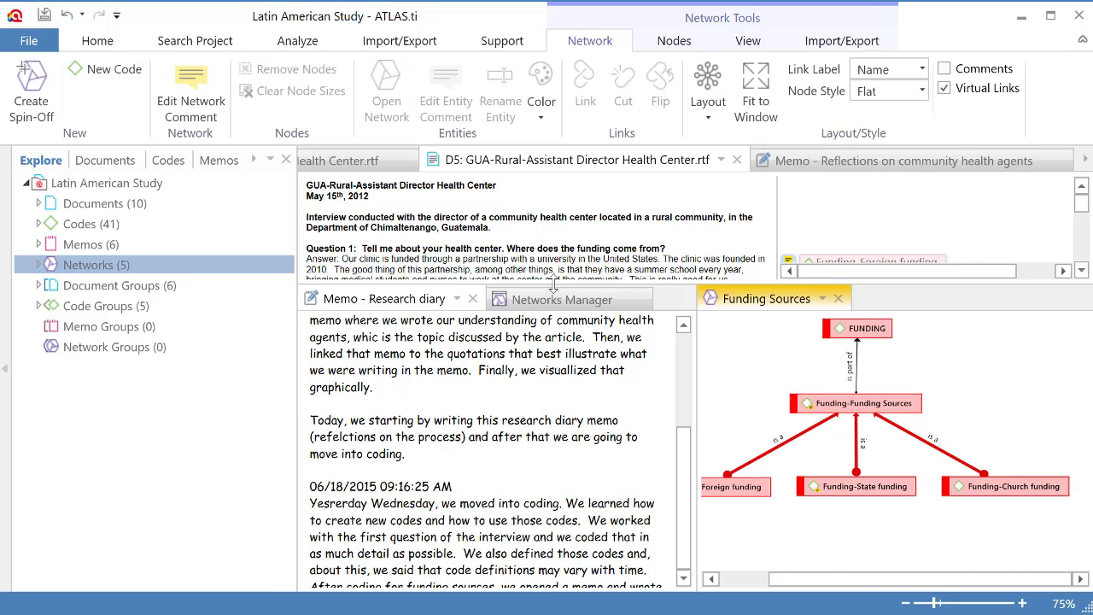
{"action": "left_click_drag", "start_coordinate": [555, 289], "coordinate": [569, 385]}
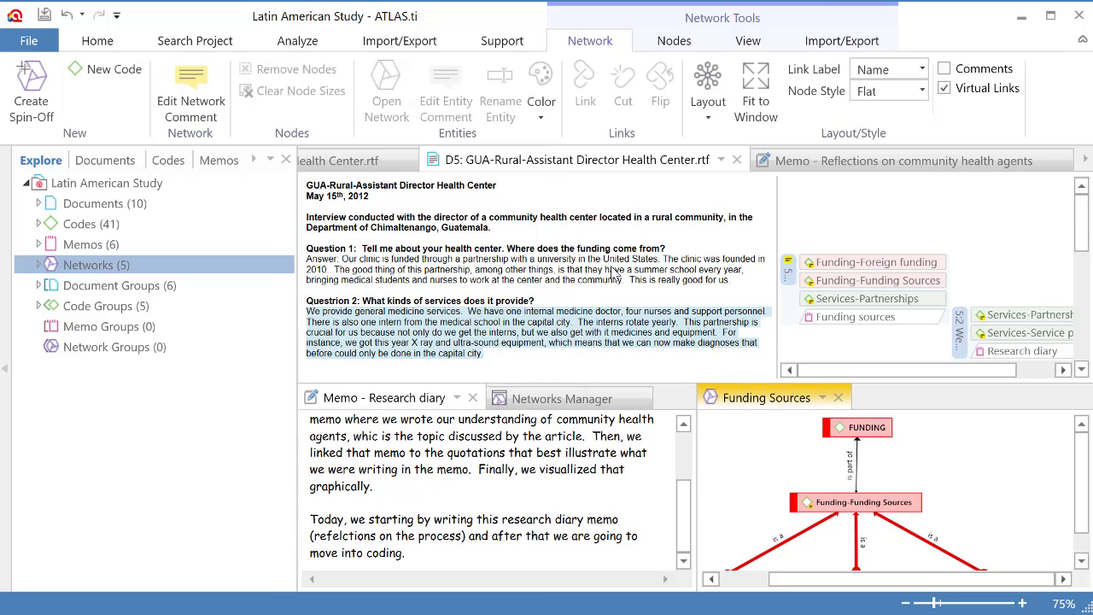
Move the D5 GUA-Rural interview into a new tab group on the right
{"action": "left_click", "coordinate": [694, 156]}
{"action": "left_click", "coordinate": [721, 160]}
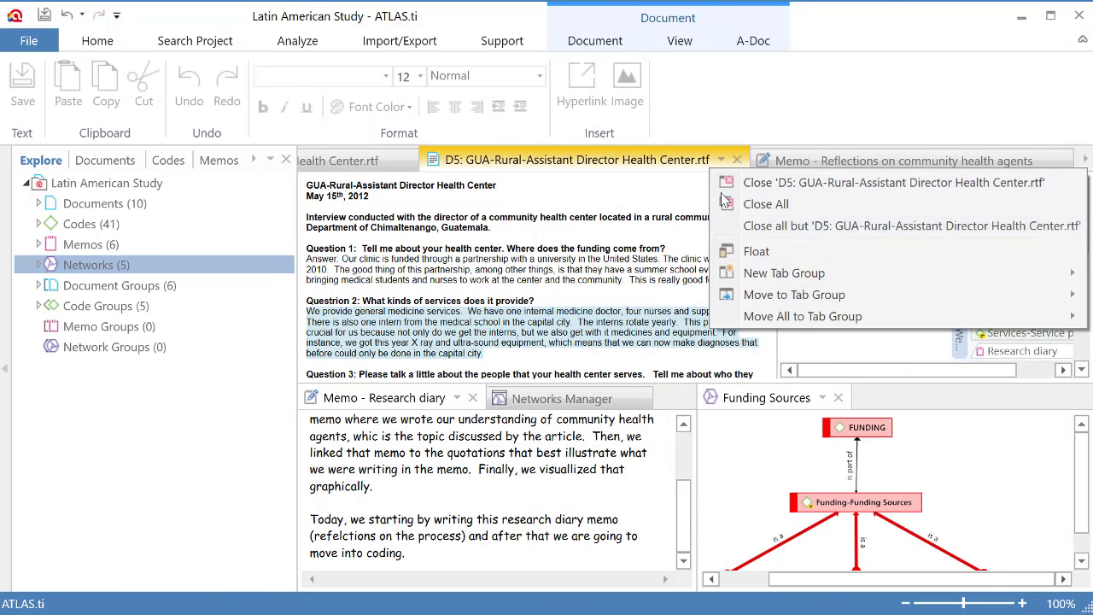
{"action": "mouse_move", "coordinate": [771, 274]}
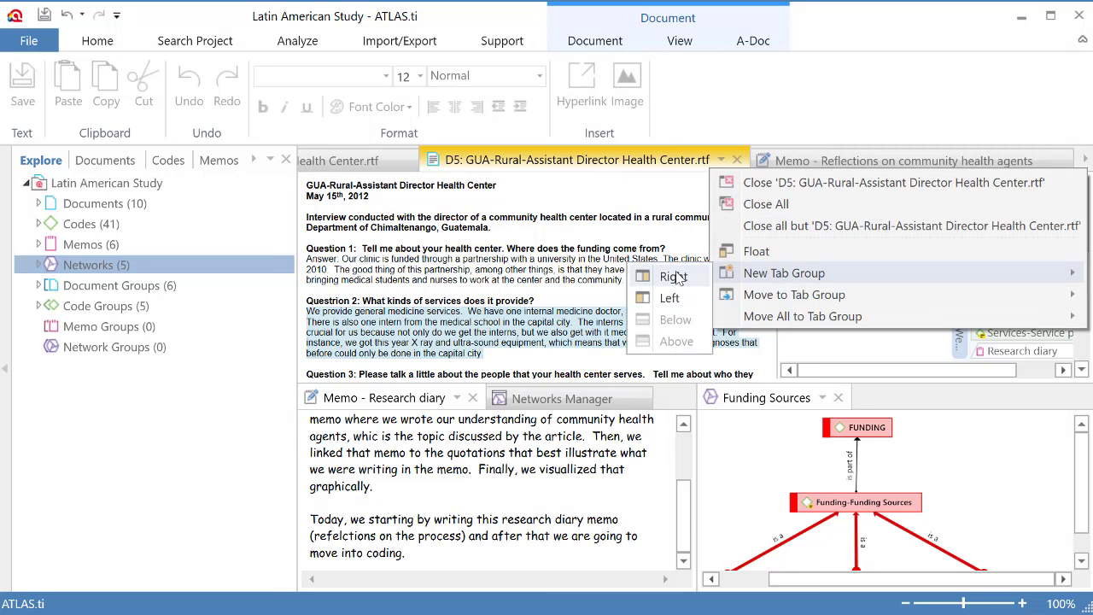
{"action": "left_click", "coordinate": [666, 275]}
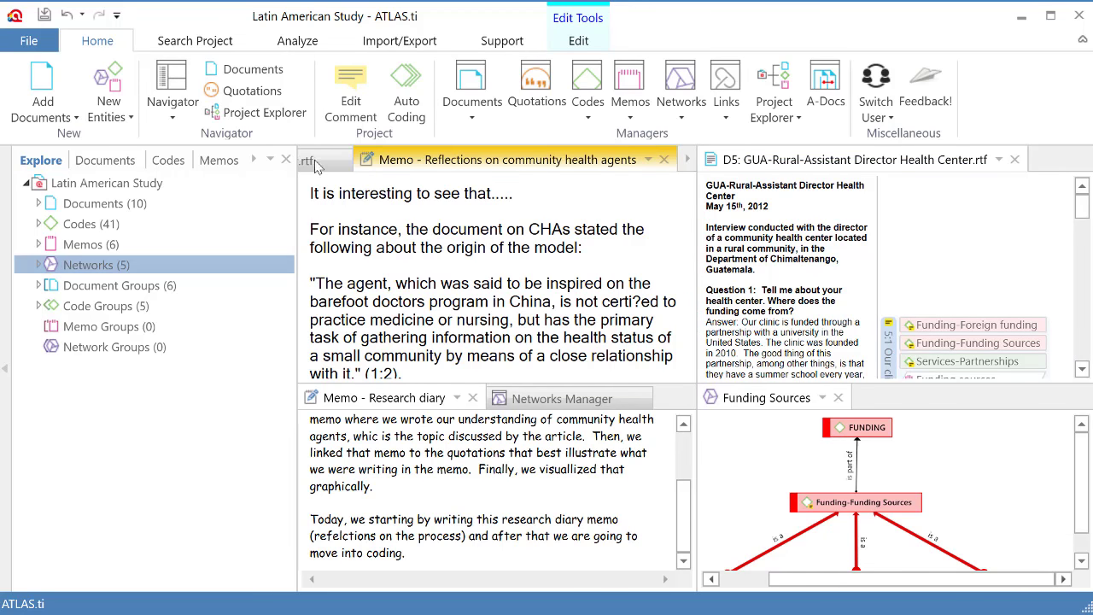
Browse the D4 and D6 interviews on the left, then open D1 BR-CH agent.pdf from Documents
{"action": "left_click", "coordinate": [316, 161]}
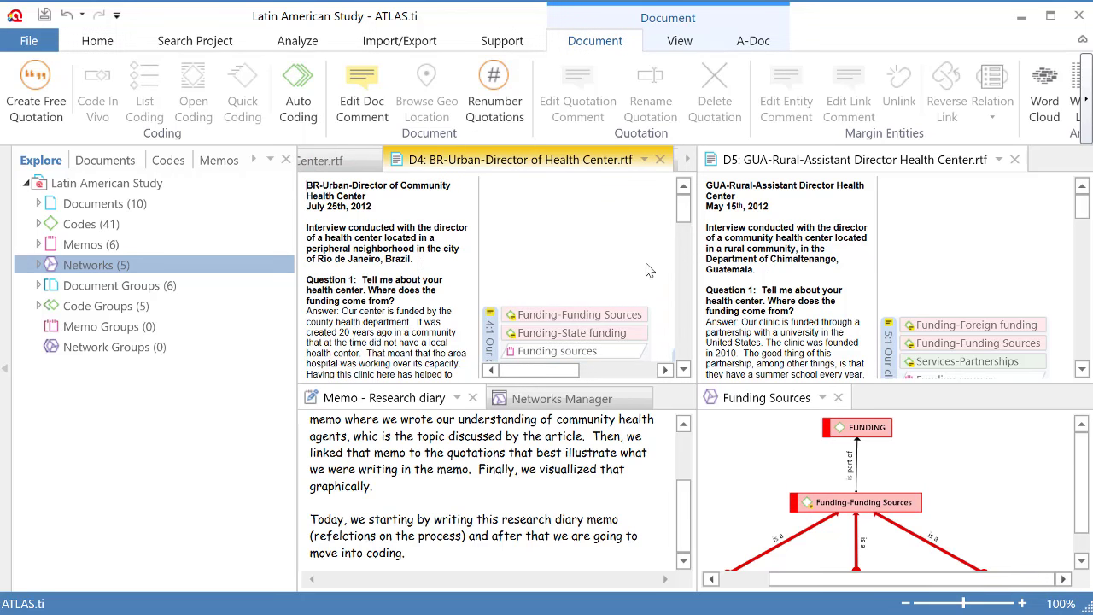
{"action": "left_click", "coordinate": [829, 211]}
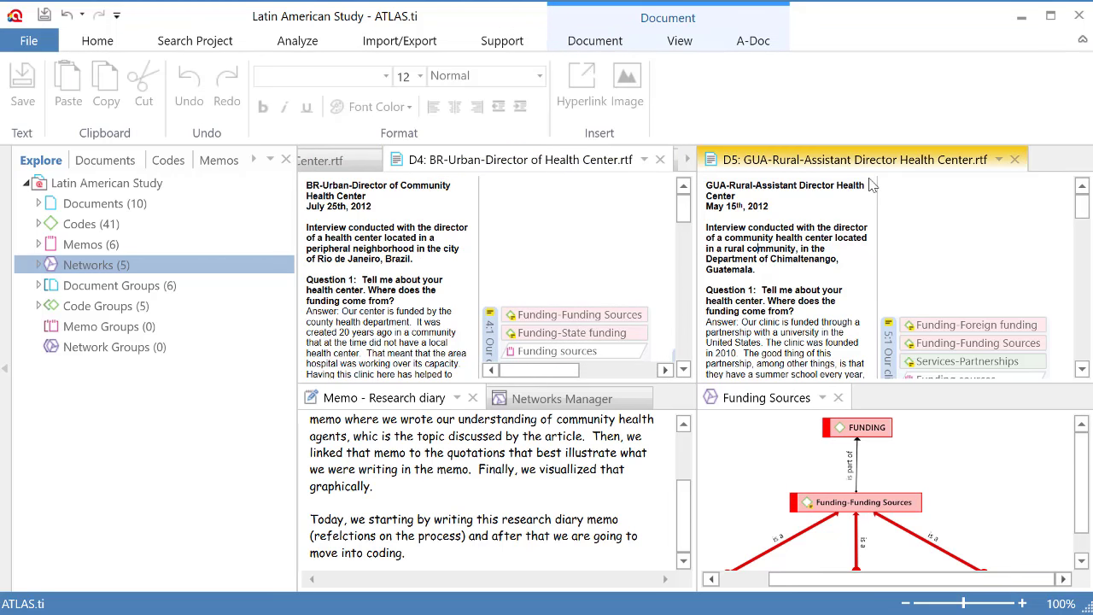
{"action": "left_click", "coordinate": [316, 159]}
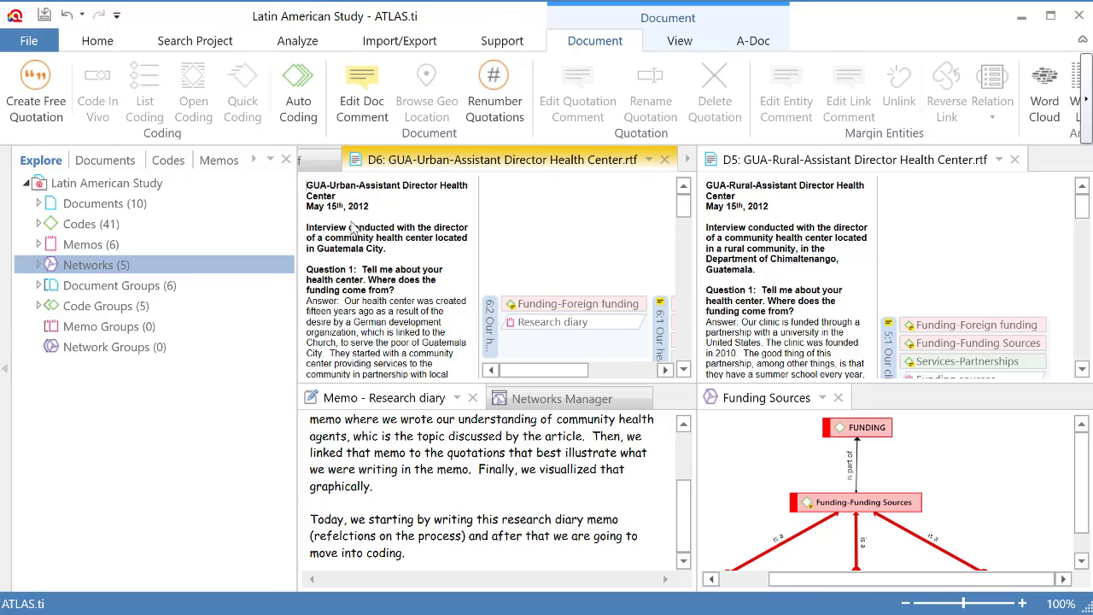
{"action": "left_click", "coordinate": [781, 165]}
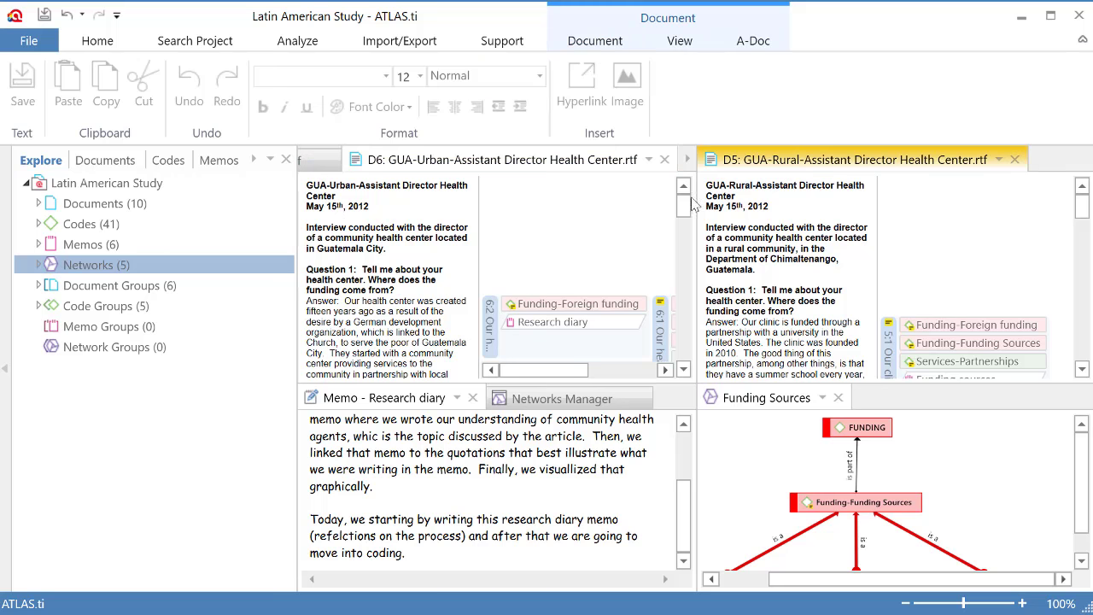
{"action": "left_click", "coordinate": [39, 205]}
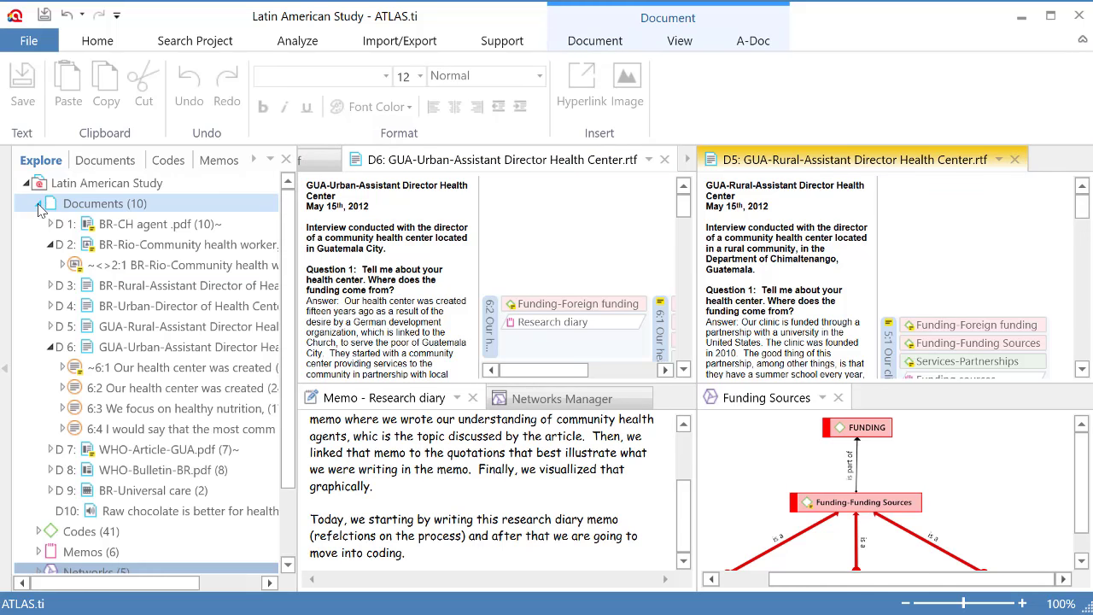
{"action": "left_click", "coordinate": [158, 227]}
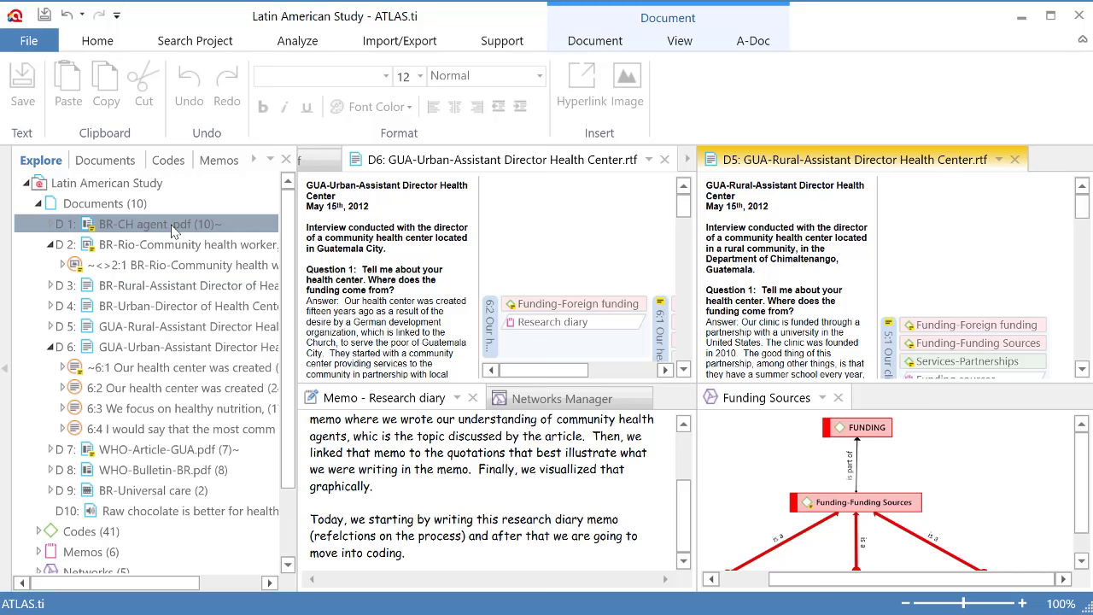
{"action": "double_click", "coordinate": [173, 227]}
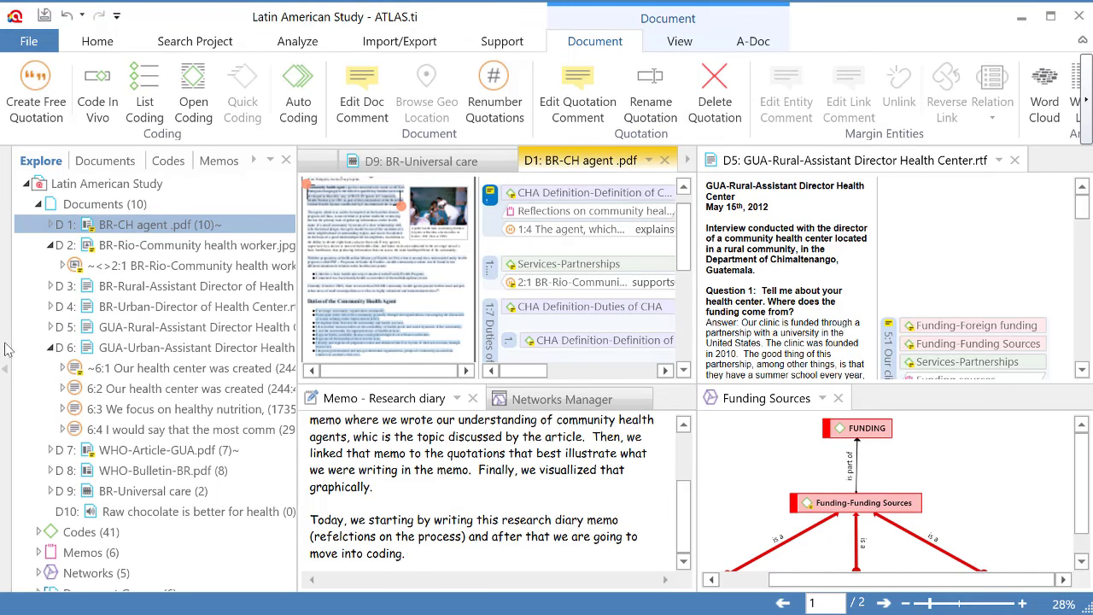
Collapse the Explore navigator, make the D1 and D5 panes taller, and activate the memo and network panes
{"action": "left_click", "coordinate": [7, 368]}
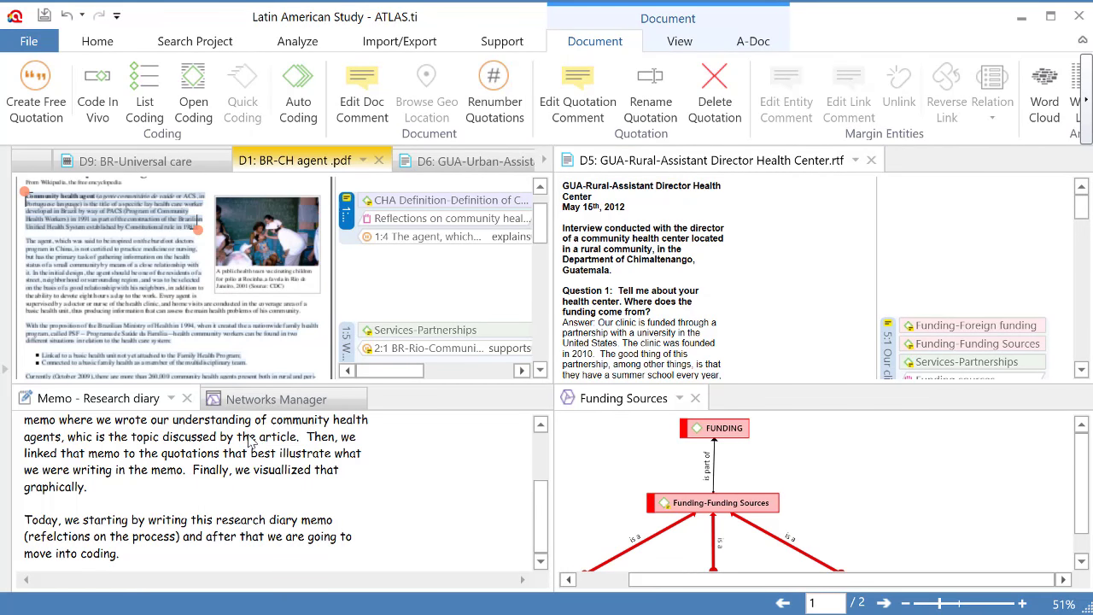
{"action": "left_click_drag", "start_coordinate": [419, 401], "coordinate": [417, 416]}
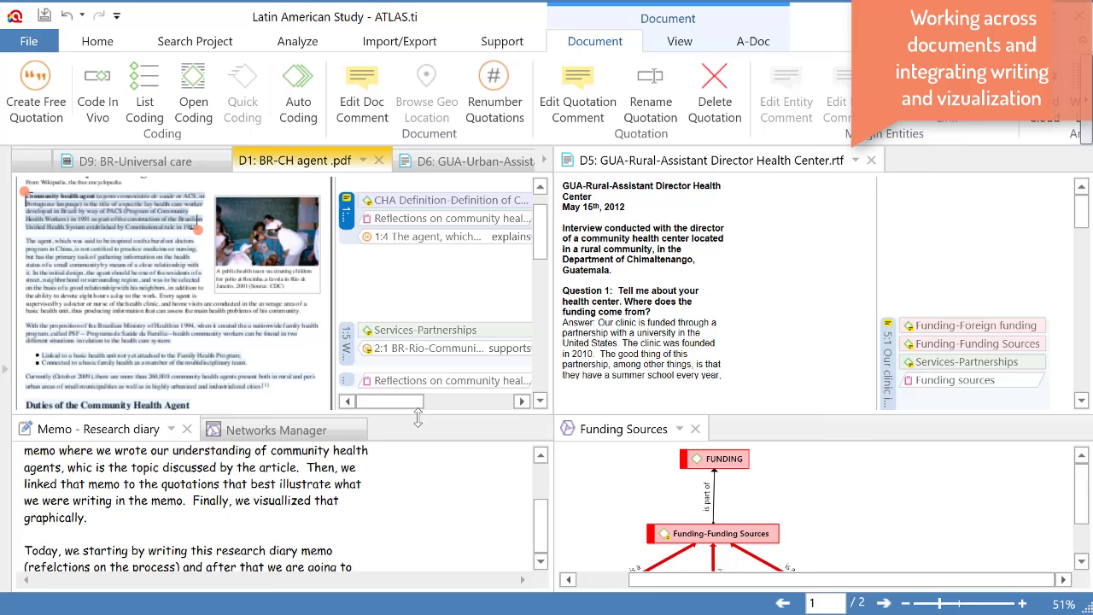
{"action": "left_click", "coordinate": [218, 533]}
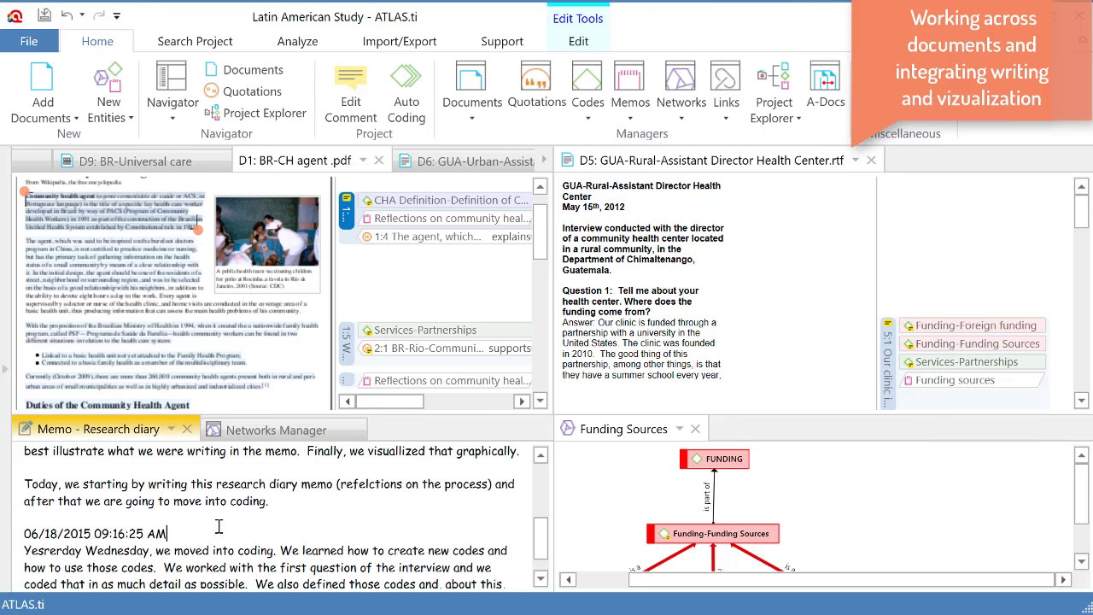
{"action": "left_click", "coordinate": [628, 505]}
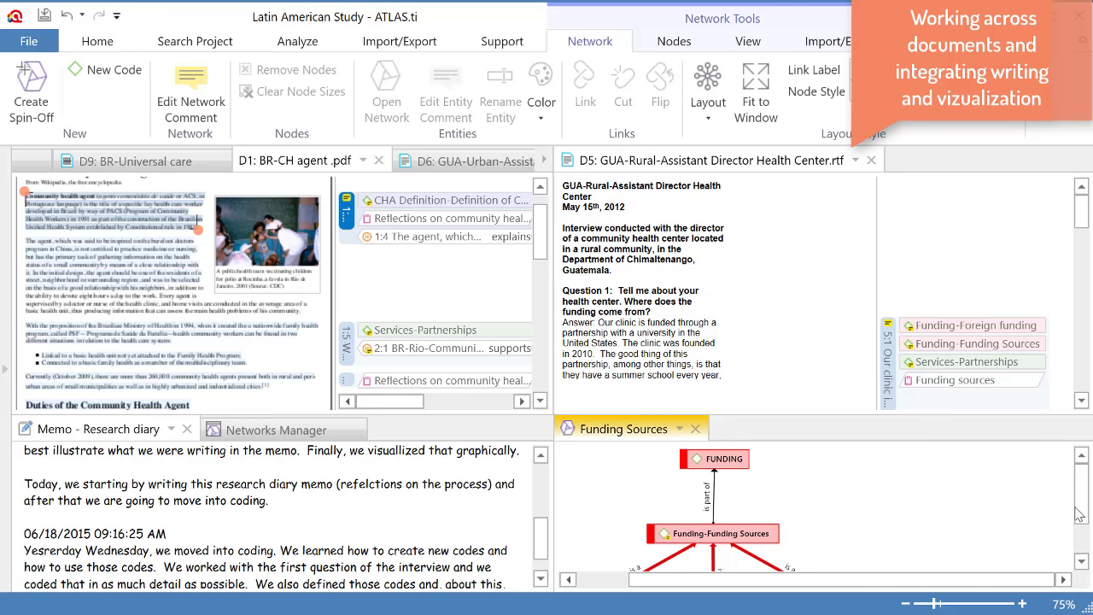
{"action": "left_click_drag", "start_coordinate": [1080, 513], "coordinate": [1082, 528]}
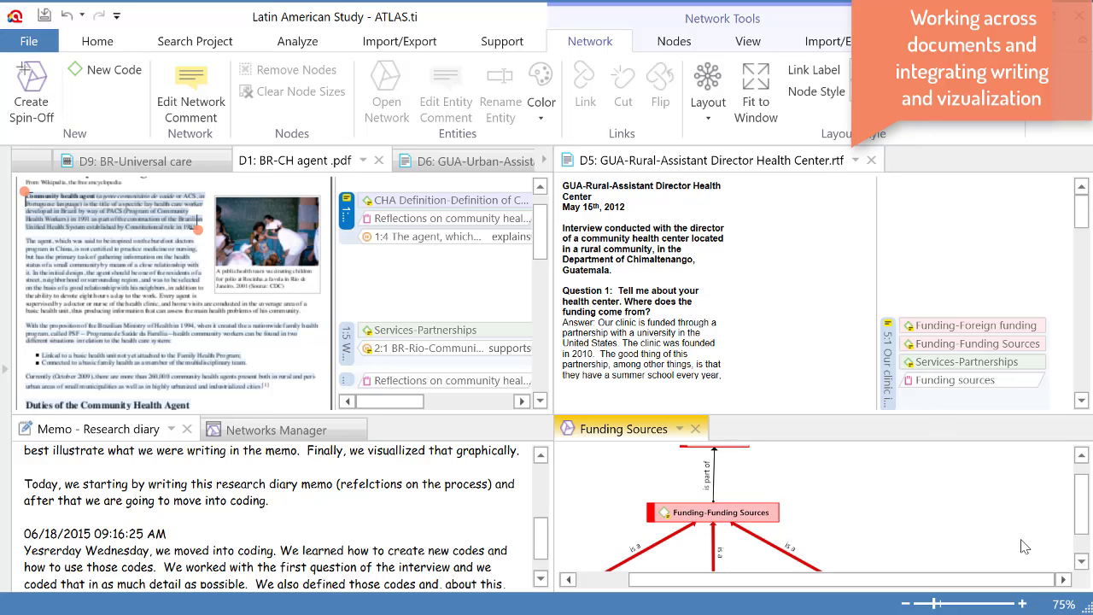
{"action": "left_click", "coordinate": [574, 365]}
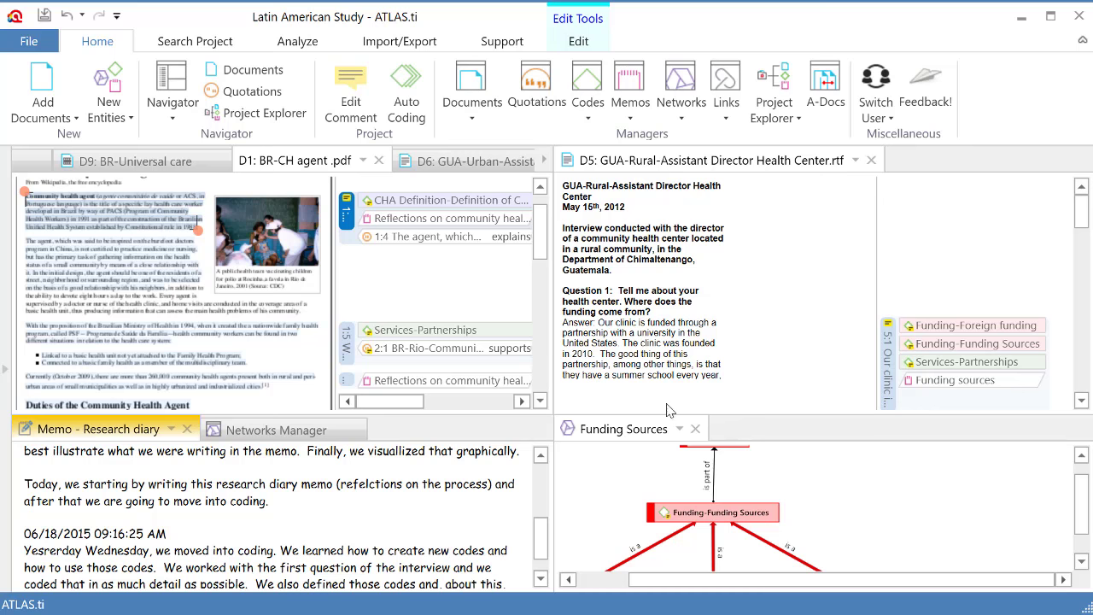
{"action": "left_click", "coordinate": [680, 429]}
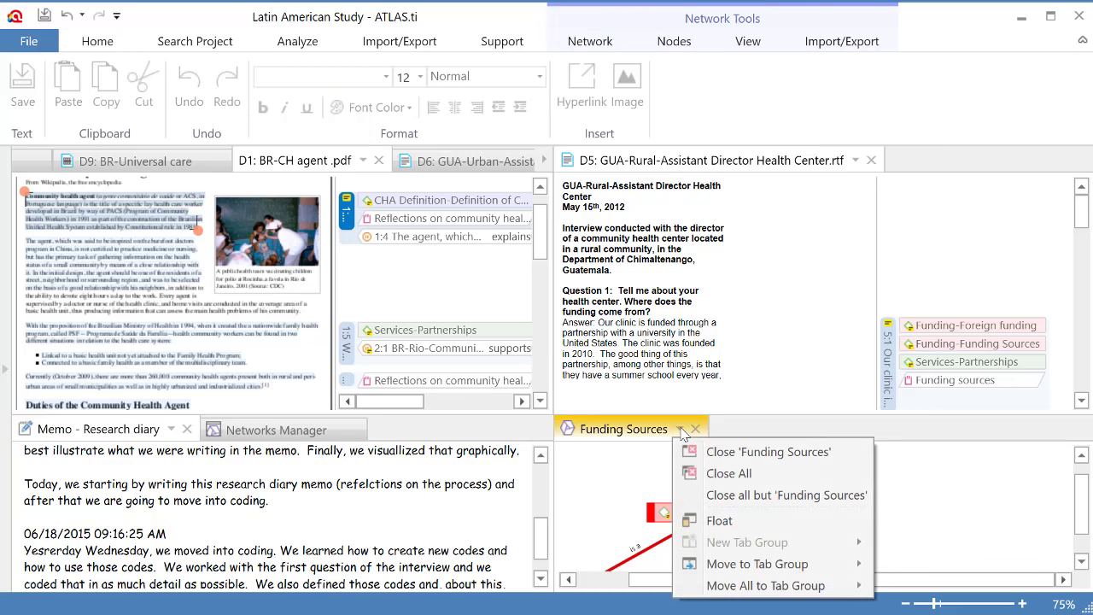
Float the Funding Sources network, move it to the right screen edge, and show the Support ribbon
{"action": "left_click", "coordinate": [716, 523]}
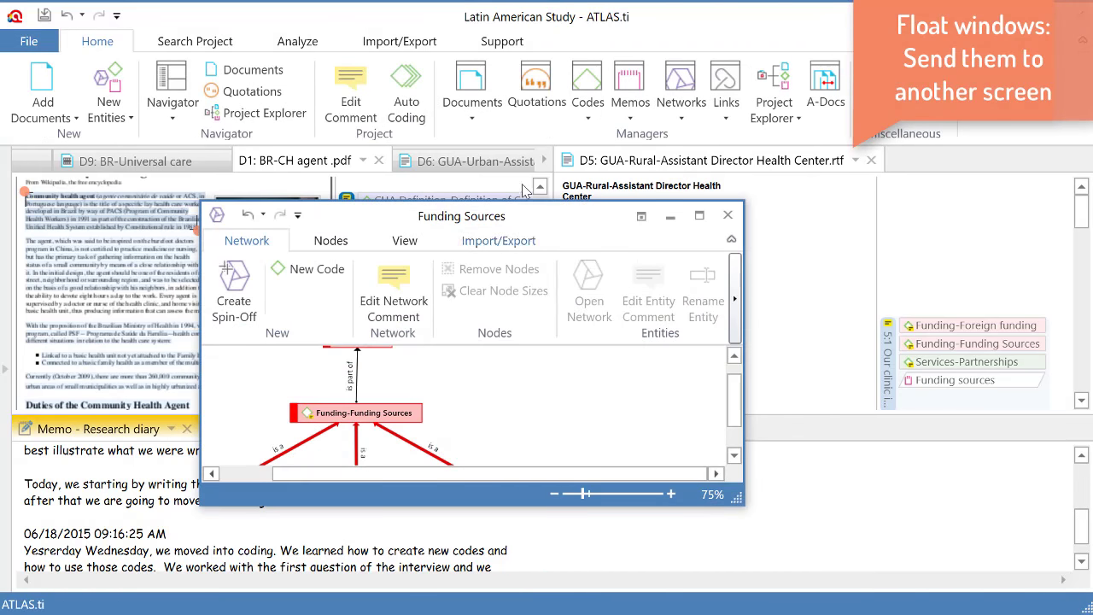
{"action": "left_click_drag", "start_coordinate": [547, 222], "coordinate": [794, 158]}
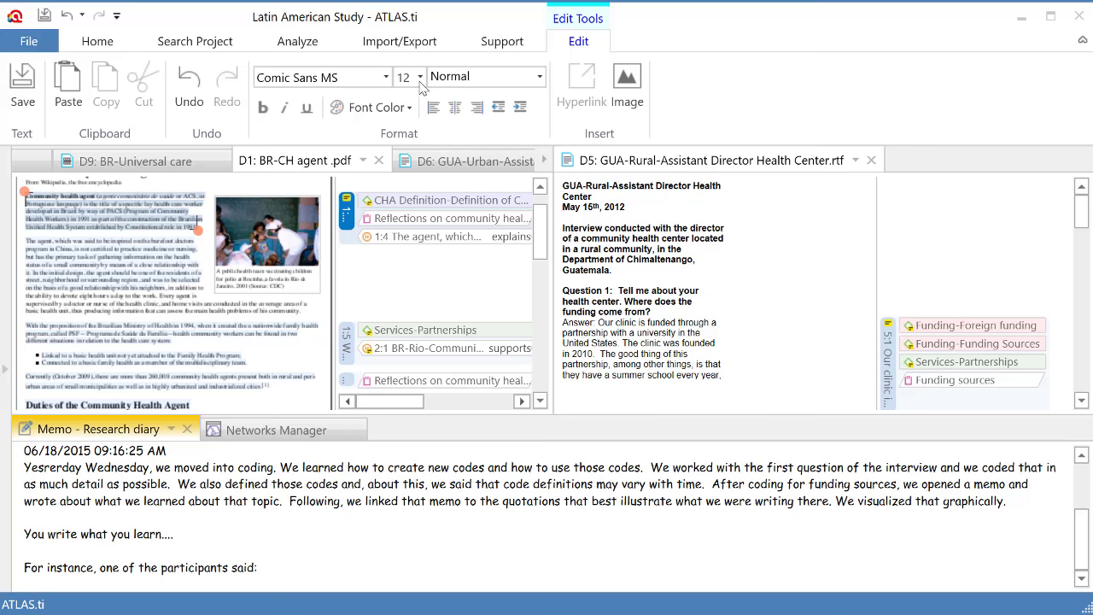
{"action": "left_click", "coordinate": [502, 43]}
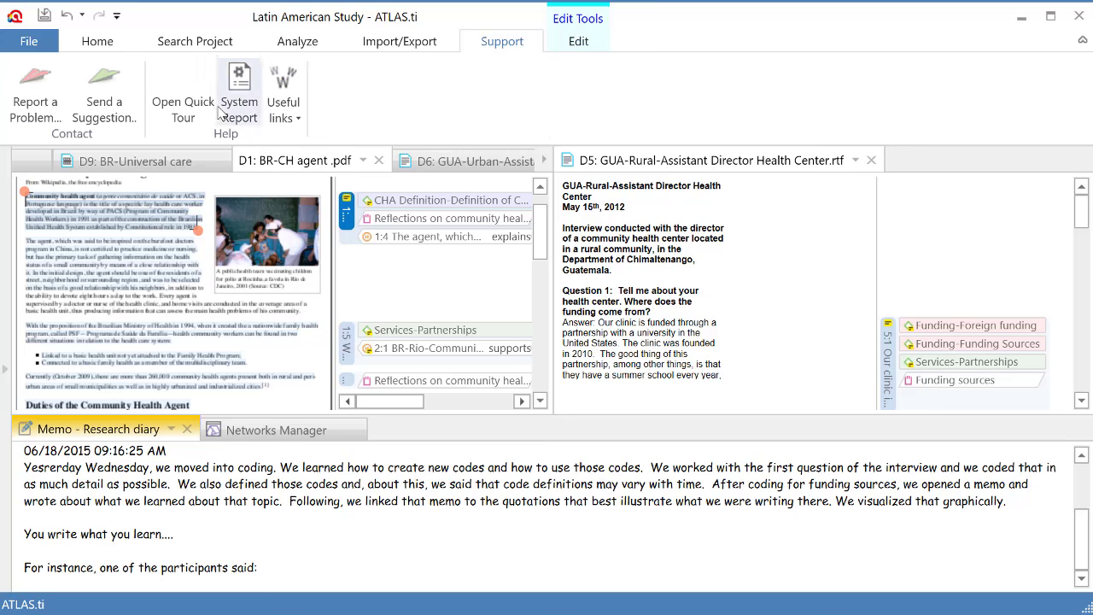